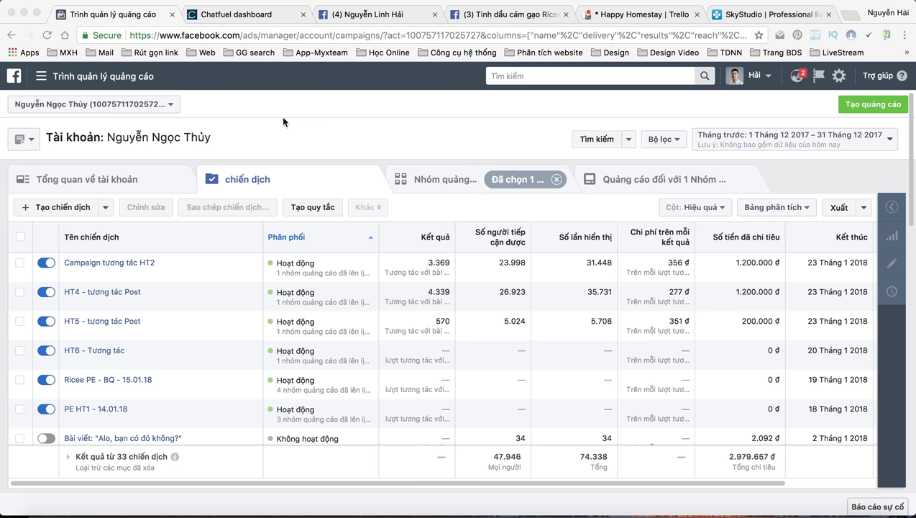
# - Switch from the ads manager to Power Editor and start a new campaign
pyautogui.click(42, 78)
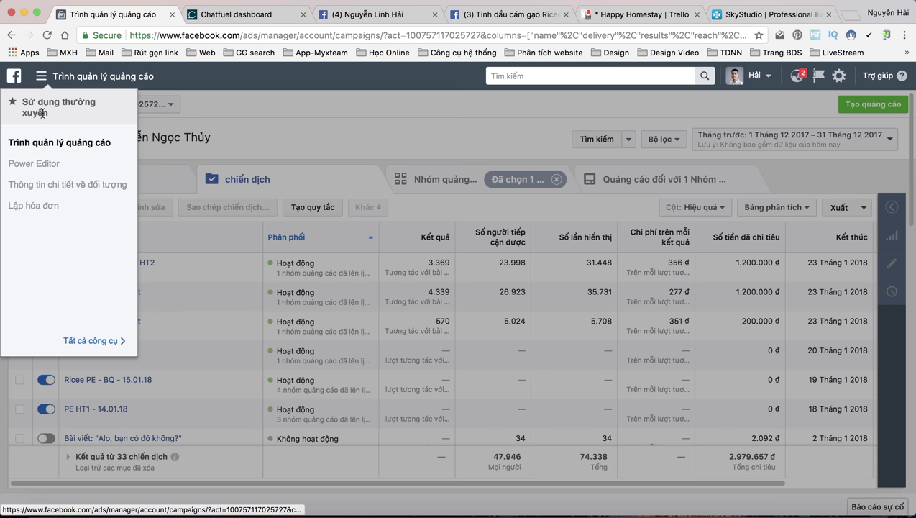
pyautogui.click(43, 166)
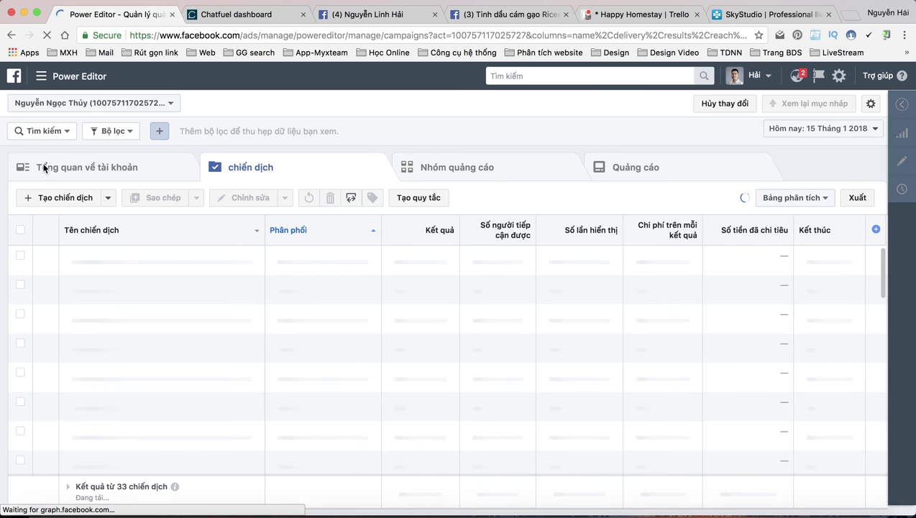
pyautogui.click(65, 198)
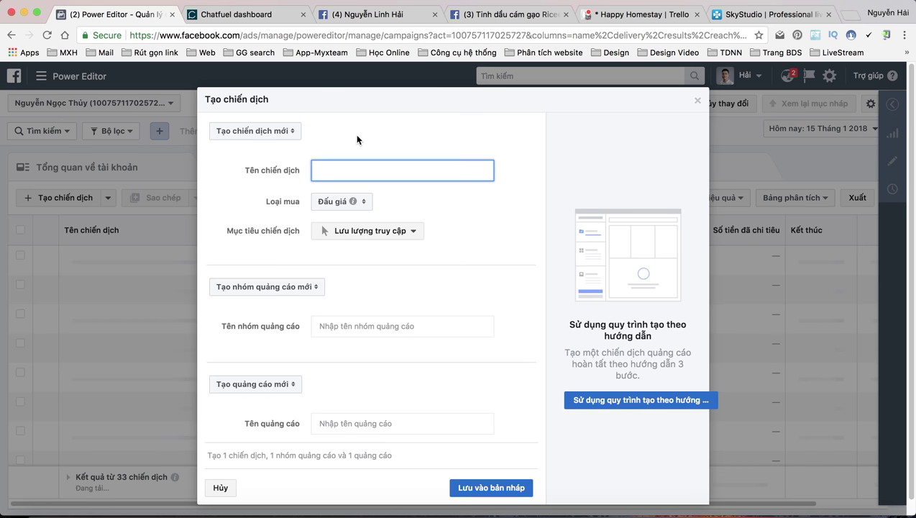
# - Name the campaign 'Ricee PE - CTV - 15.01.18', copy that name, and set the objective to 'Tương tác với bài viết'
pyautogui.write('RiceePE')
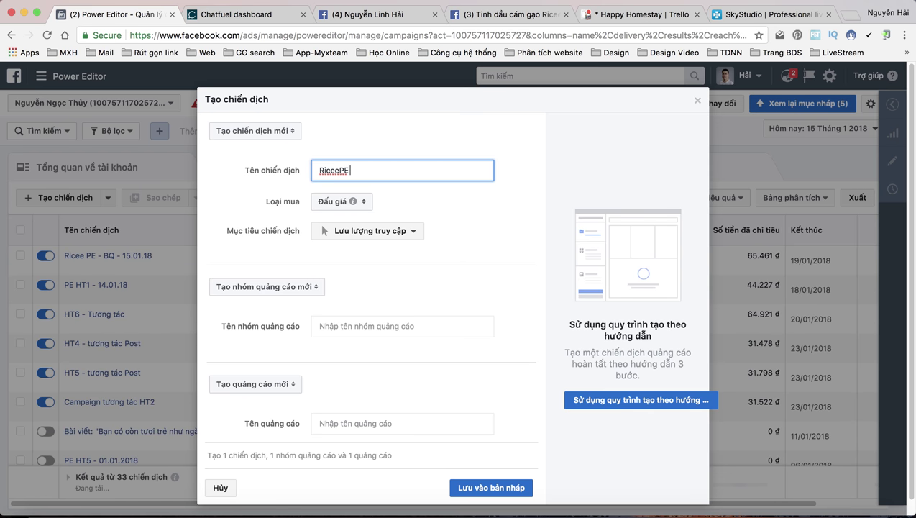
pyautogui.write(' -')
pyautogui.press('BackSpace')
pyautogui.press('BackSpace')
pyautogui.press('BackSpace')
pyautogui.press('BackSpace')
pyautogui.press('BackSpace')
pyautogui.write('PE ')
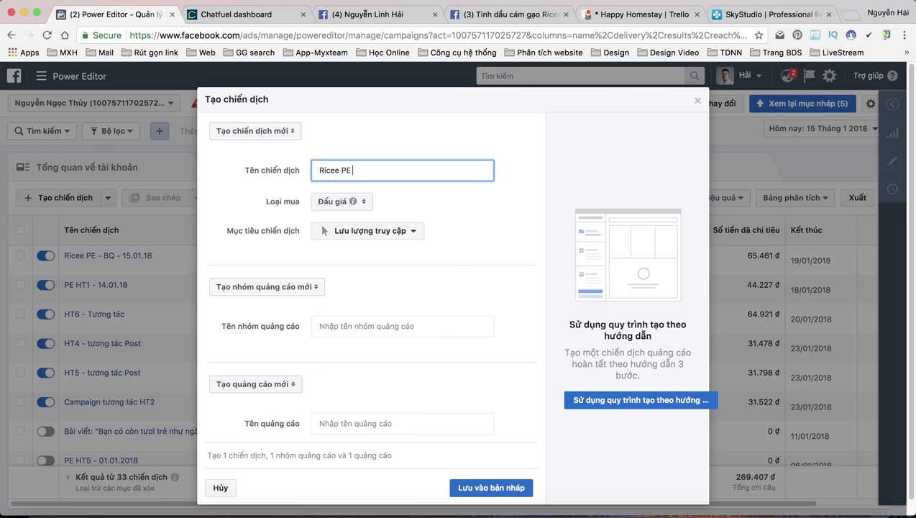
pyautogui.write('- CTV - 15.01.18')
pyautogui.press('super+a')
pyautogui.press('super+c')
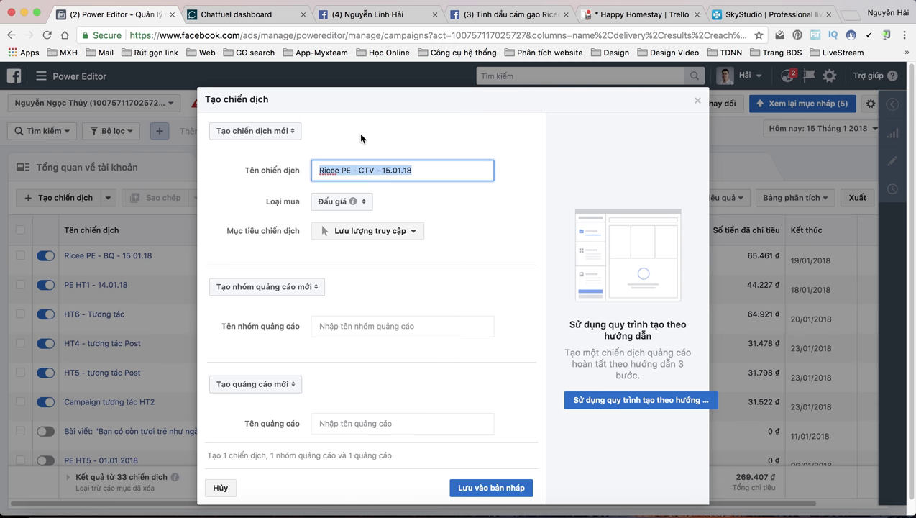
pyautogui.click(361, 233)
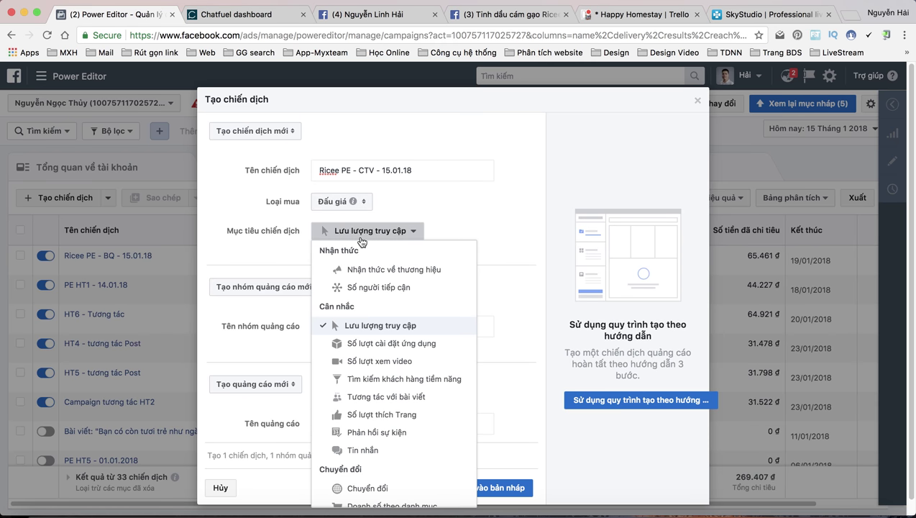
pyautogui.click(394, 396)
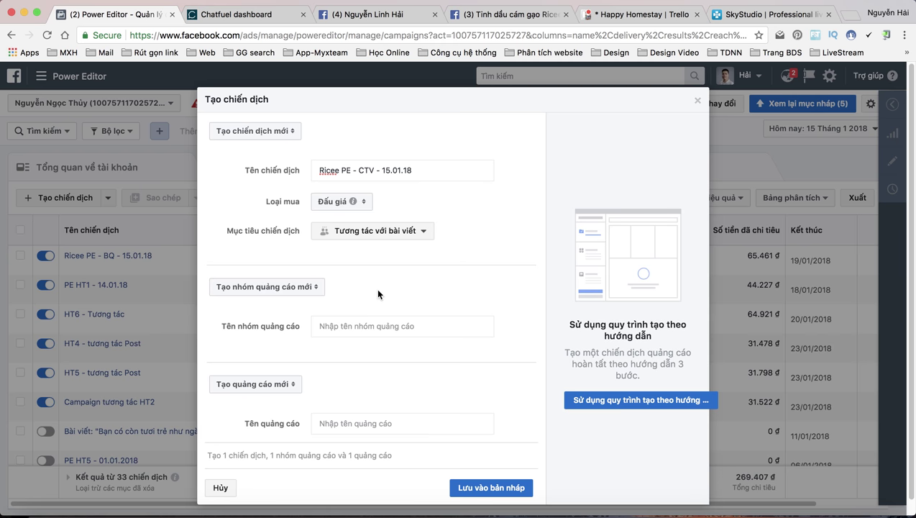
# - Name the ad set 'Ricee PE - CTV - 15.01.18 nhóm' and the ad with the copied name plus 'QC', saving everything as a draft
pyautogui.click(344, 327)
pyautogui.press('super+v')
pyautogui.click(413, 327)
pyautogui.write('nhóm')
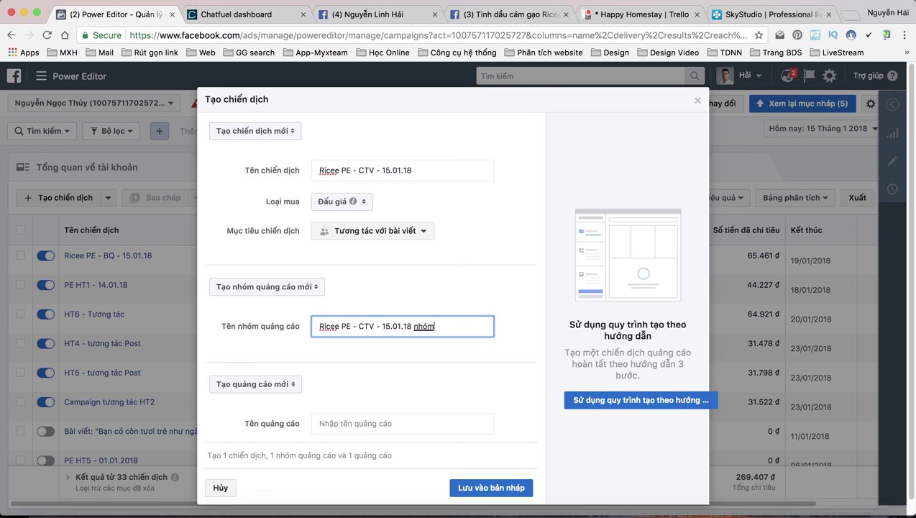
pyautogui.click(394, 425)
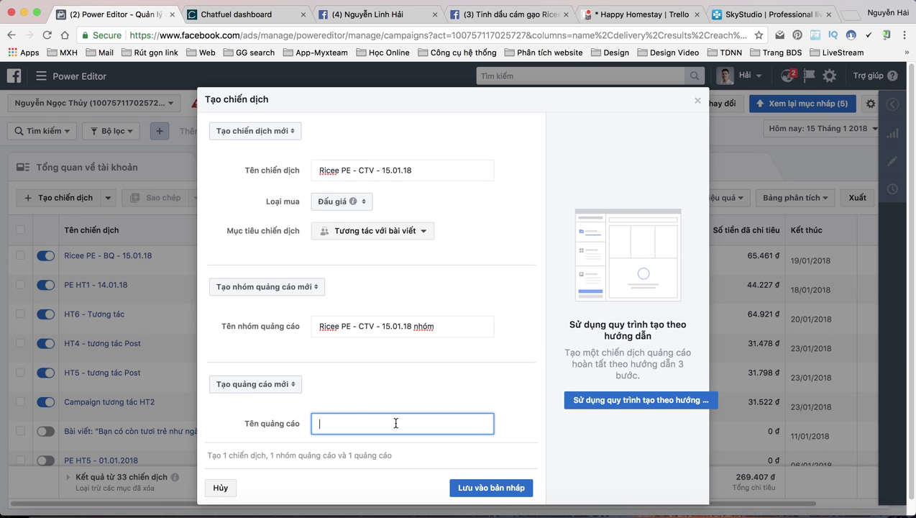
pyautogui.press('super+v')
pyautogui.write('QC')
pyautogui.click(487, 485)
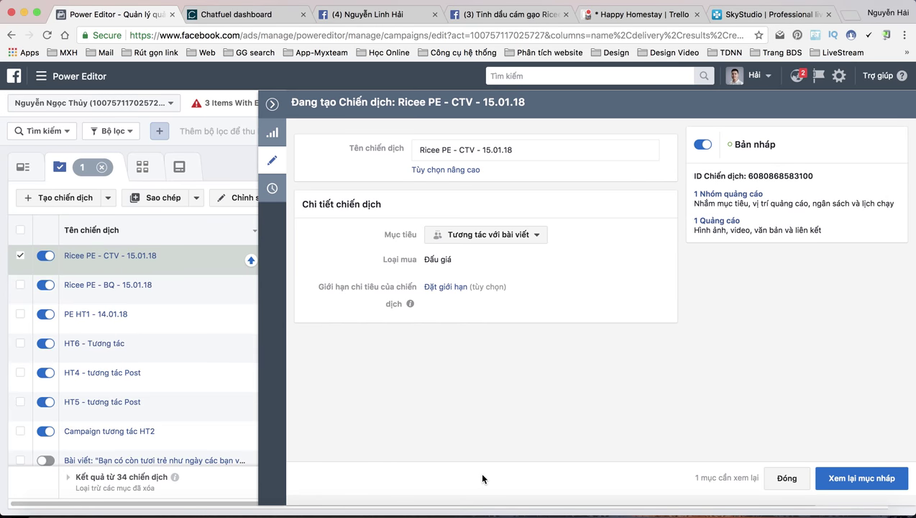
# - Leave the campaign details and open the ad set 'Ricee PE - CTV - 15.01.18 nhóm' for editing
pyautogui.click(272, 103)
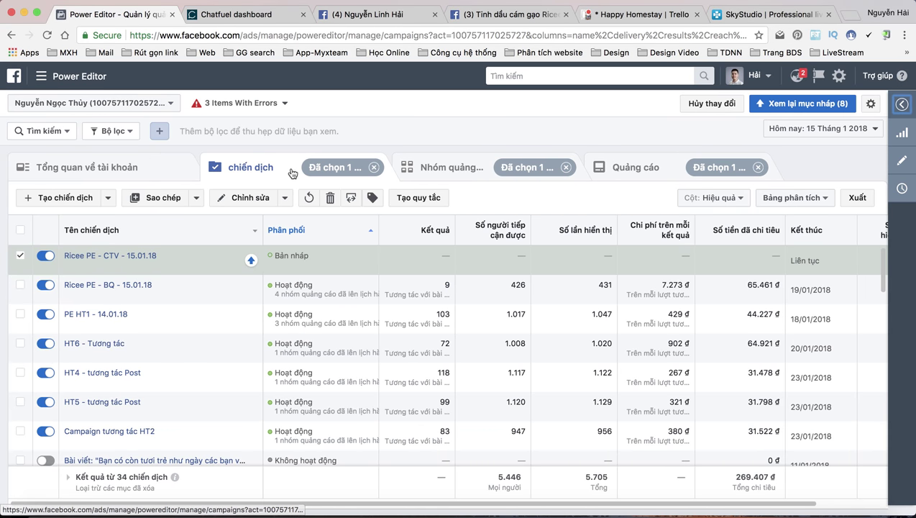
pyautogui.click(455, 173)
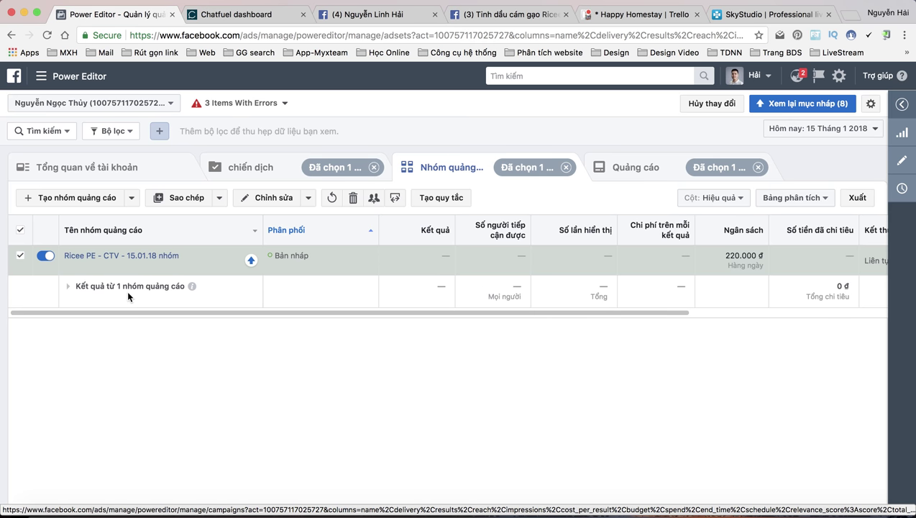
pyautogui.click(140, 269)
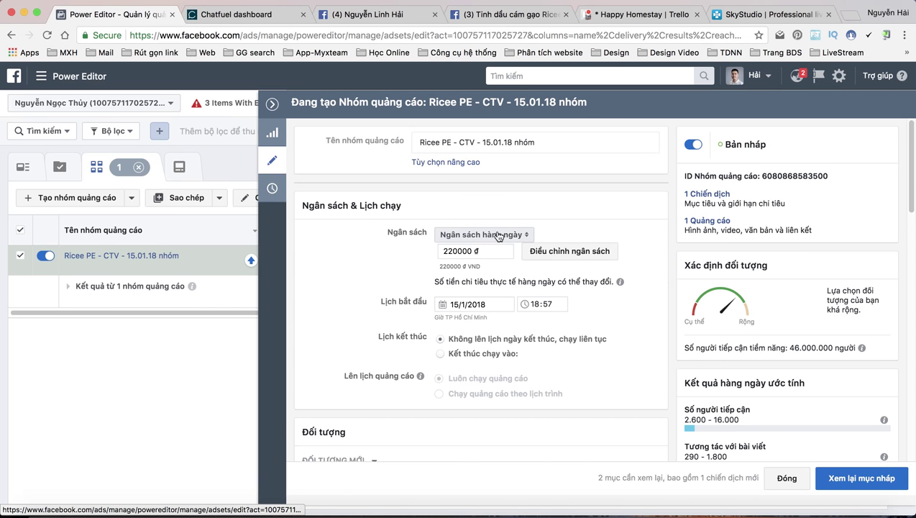
# - Give the ad set a lifetime budget ('Ngân sách trọn đời') of 100000 ₫ with ads running on a schedule ('Chạy quảng cáo theo lịch trình')
pyautogui.click(499, 235)
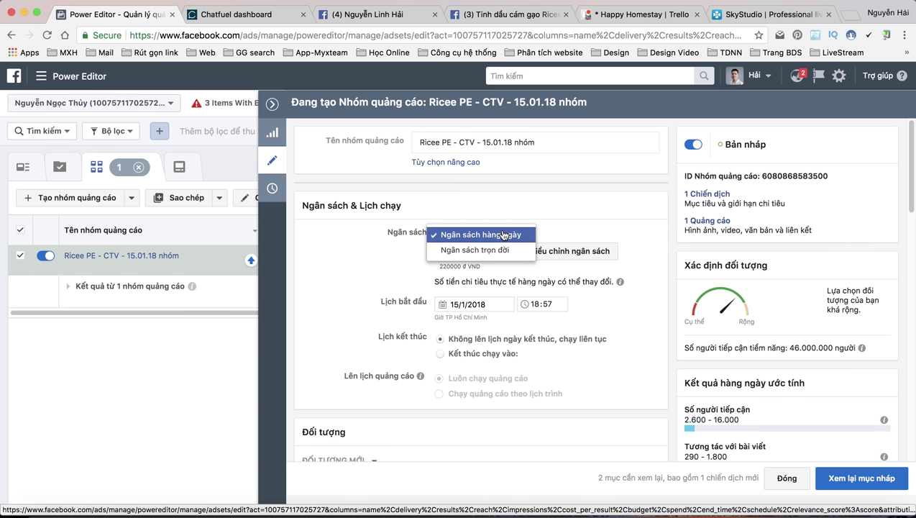
pyautogui.click(486, 249)
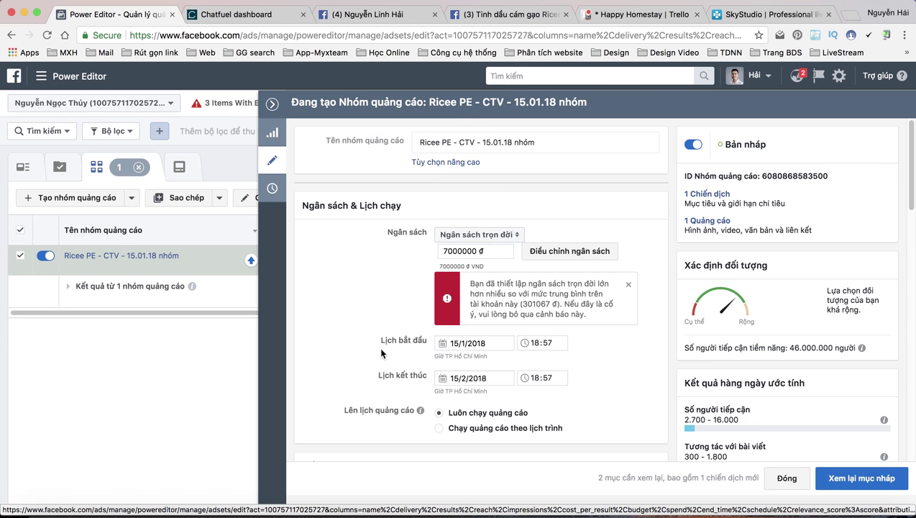
pyautogui.click(439, 427)
pyautogui.scroll(-1, 438, 418)
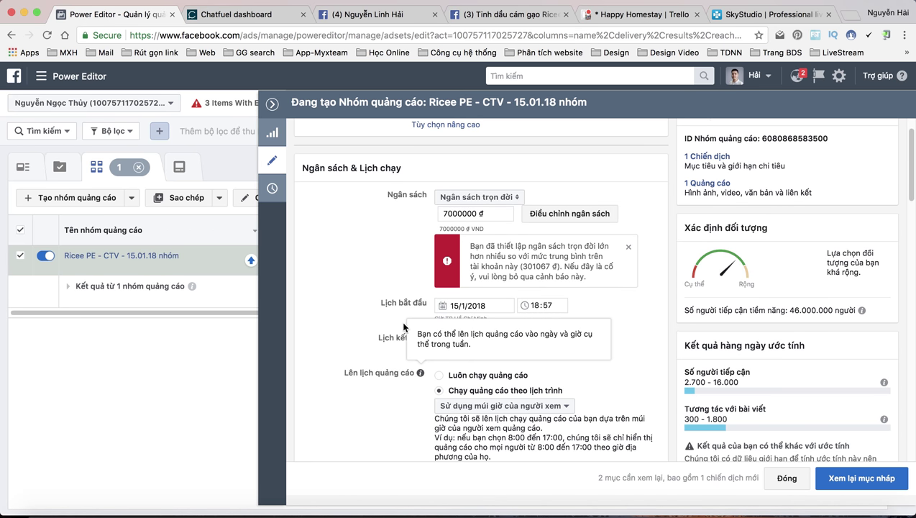
pyautogui.moveTo(459, 213); pyautogui.dragTo(431, 216)
pyautogui.write('10')
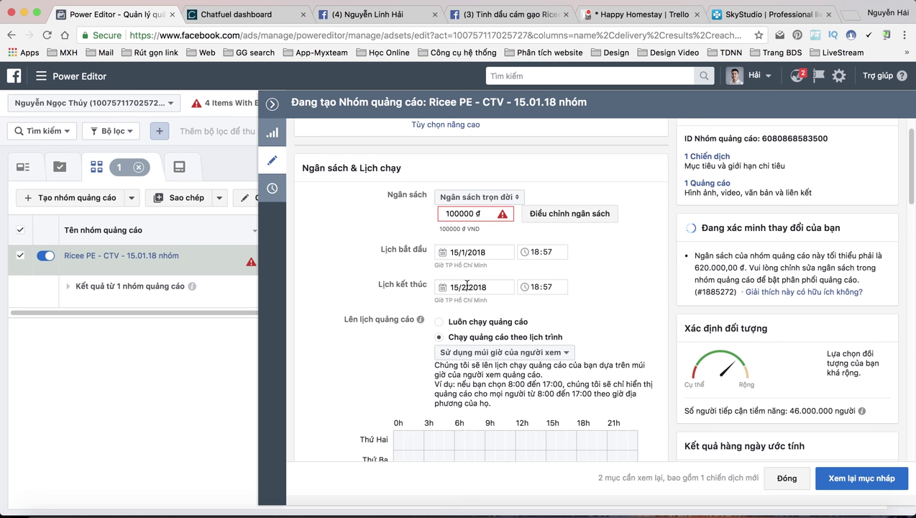
# - Set the ad set's end schedule to 19/1/2018 at 23:57
pyautogui.click(478, 287)
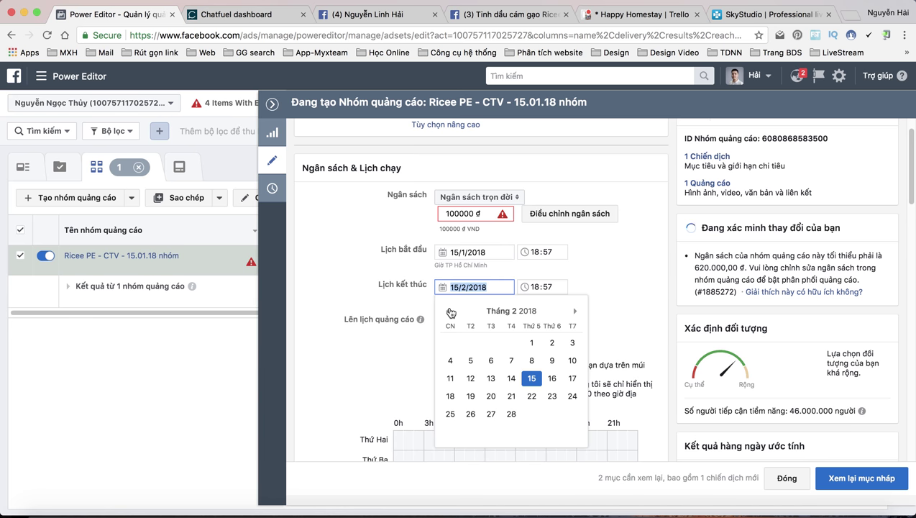
pyautogui.click(449, 311)
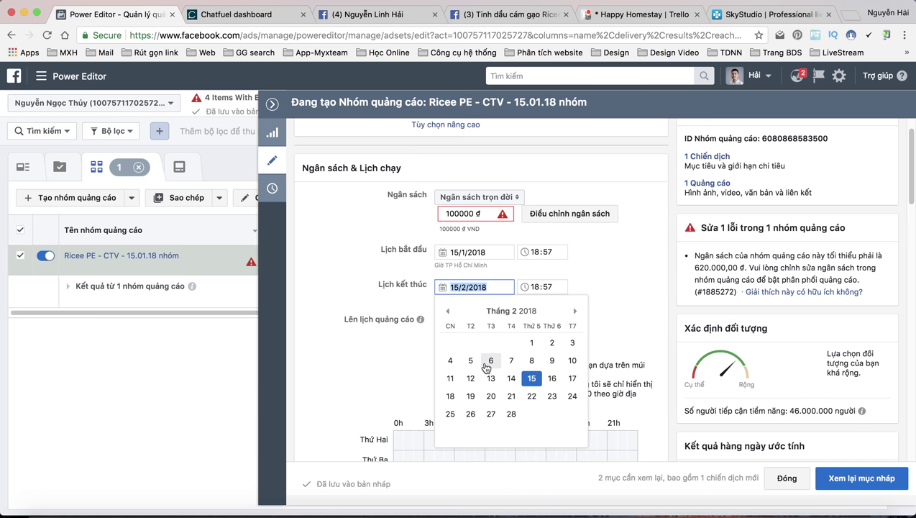
pyautogui.click(448, 314)
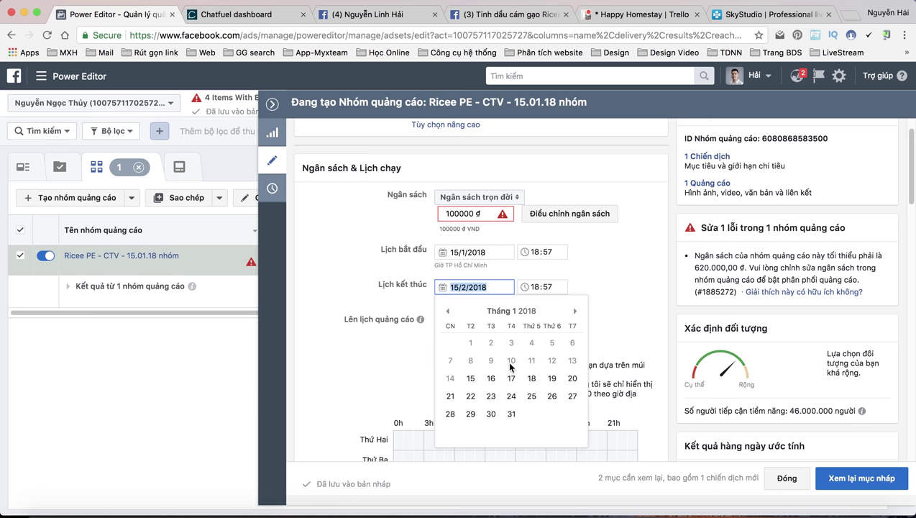
pyautogui.click(552, 378)
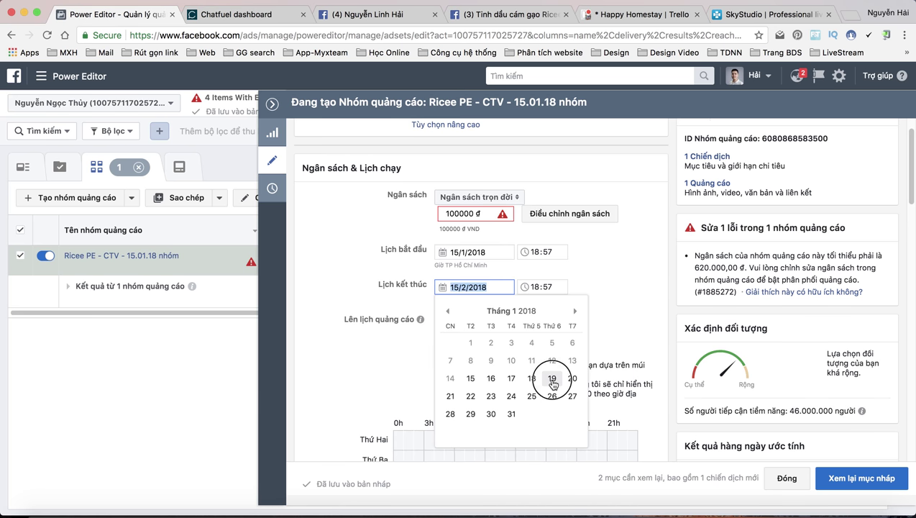
pyautogui.click(537, 288)
pyautogui.write('23')
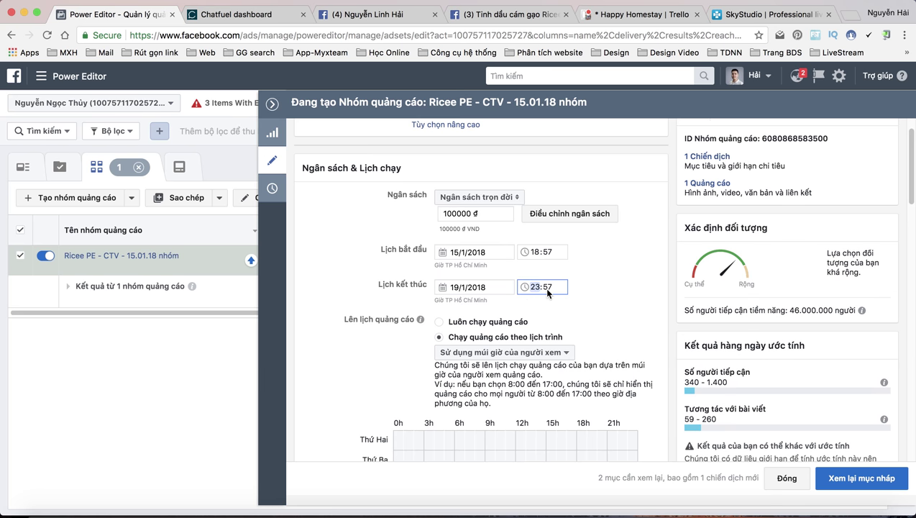
pyautogui.click(595, 288)
# - Schedule the ads to run from 7h until midnight on every day of the week
pyautogui.scroll(-5, 381, 336)
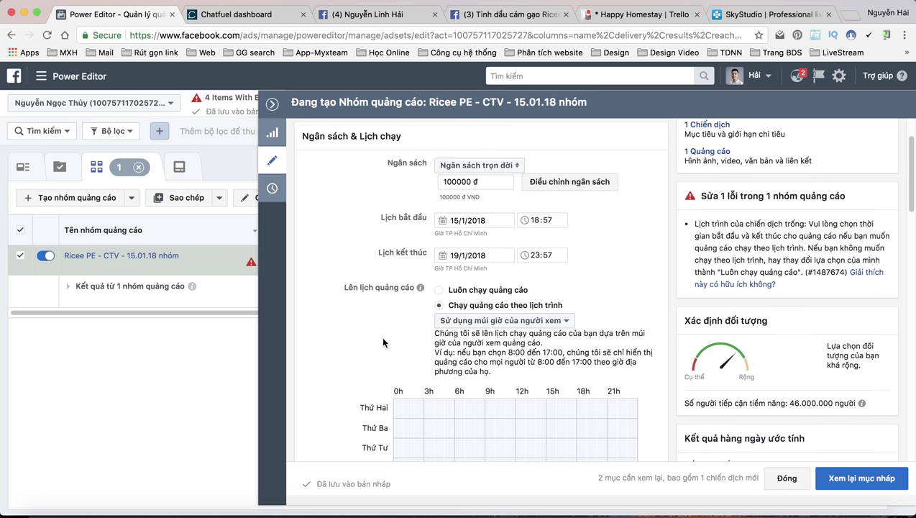
pyautogui.moveTo(470, 378); pyautogui.dragTo(636, 382)
# - Add the customer list 'SDT-Hội-Trai-xinh-gái-đẹp' as the ad set's custom audience
pyautogui.scroll(-5, 338, 352)
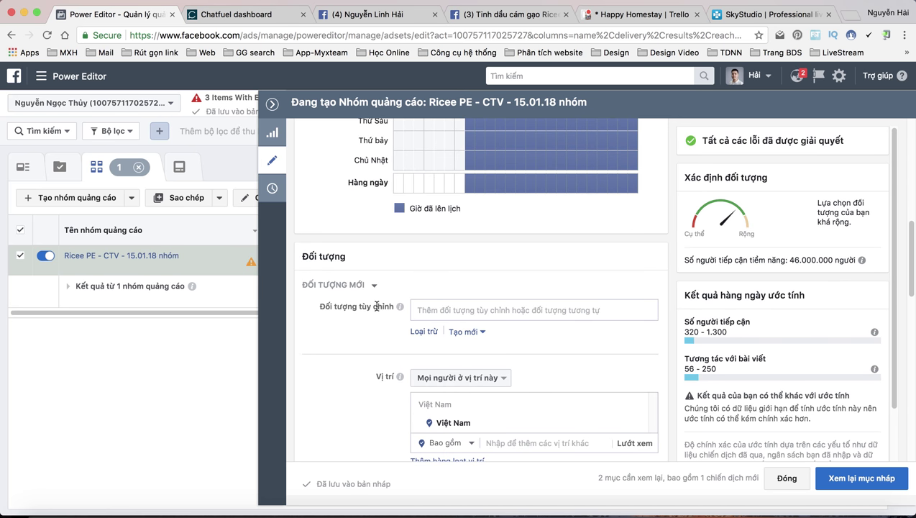
pyautogui.click(460, 311)
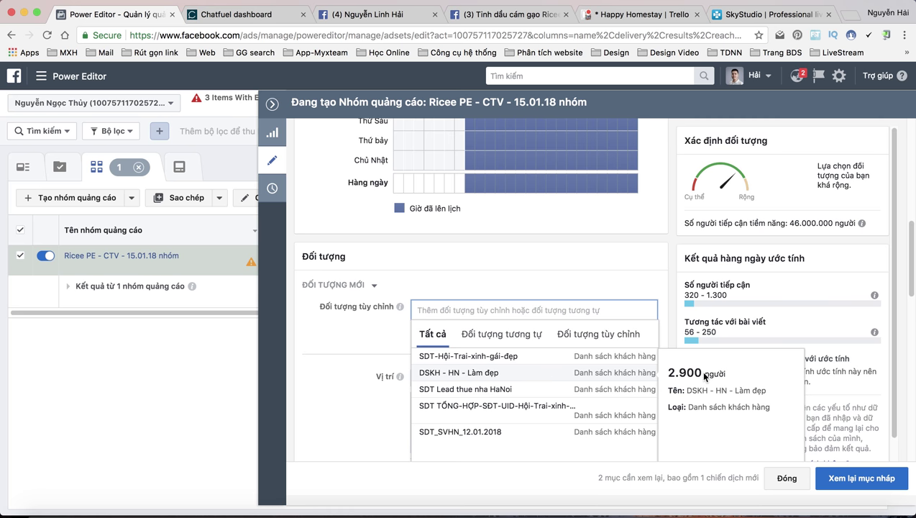
pyautogui.click(544, 358)
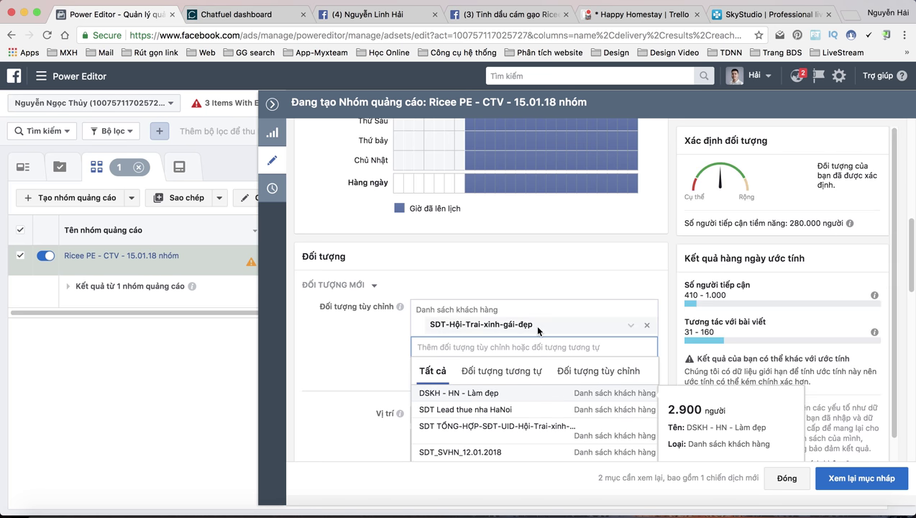
pyautogui.click(352, 339)
# - Show the location map around Hà Nội and remove Việt Nam from the targeted locations
pyautogui.scroll(-2, 352, 339)
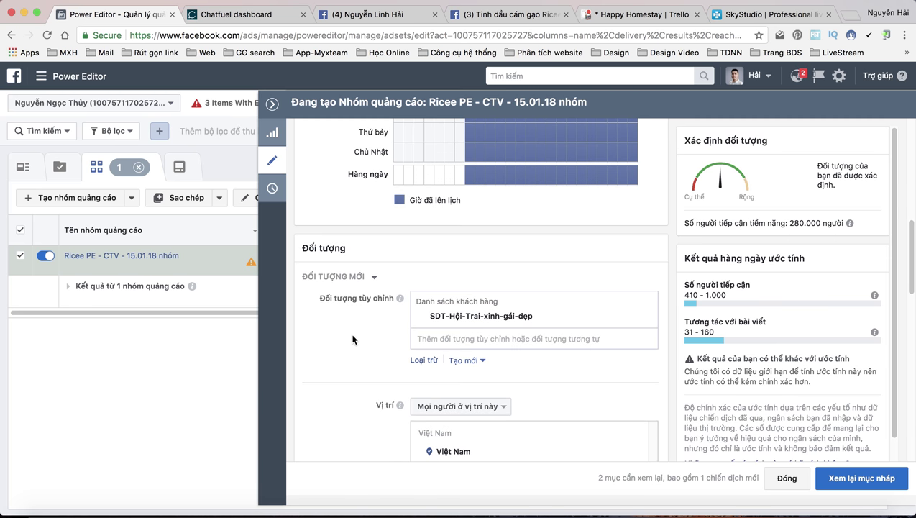
pyautogui.scroll(-2, 352, 339)
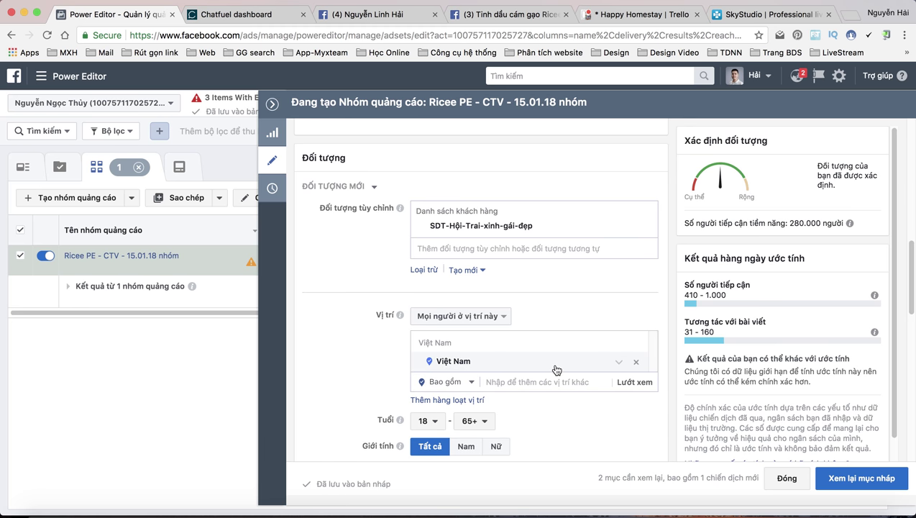
pyautogui.click(568, 364)
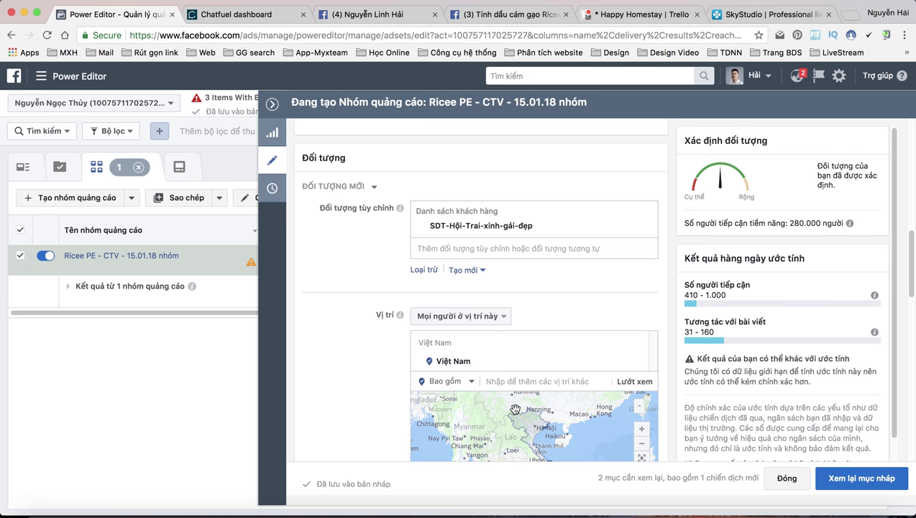
pyautogui.scroll(5, 526, 428)
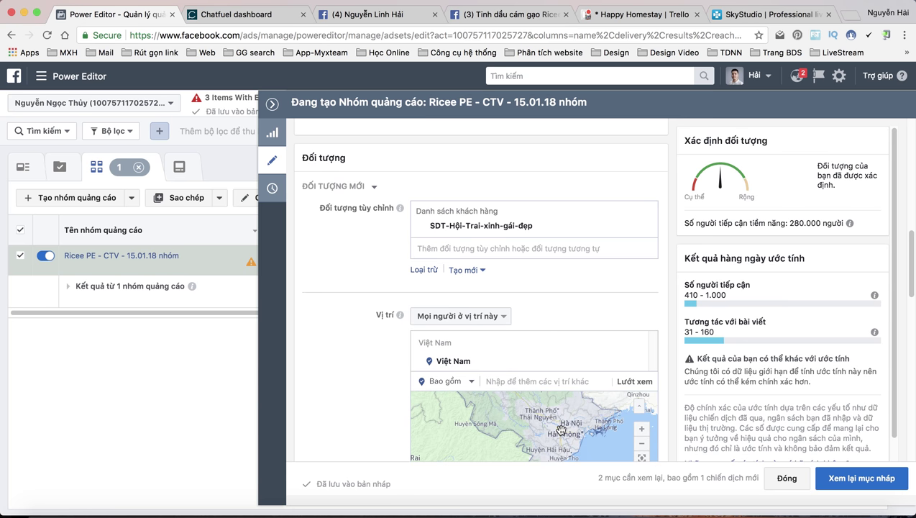
pyautogui.moveTo(546, 426)
pyautogui.mouseDown()
pyautogui.moveTo(510, 421)
pyautogui.moveTo(550, 421)
pyautogui.mouseUp()
pyautogui.scroll(-1, 337, 398)
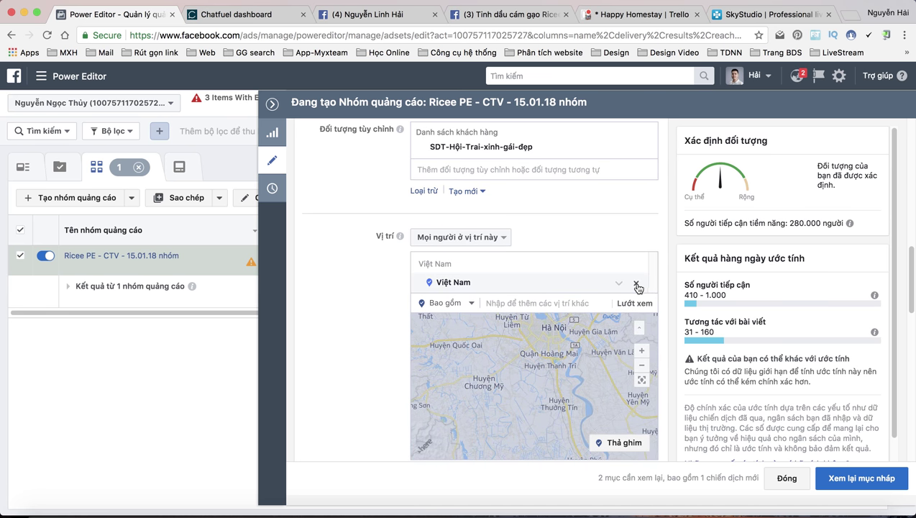
pyautogui.click(636, 288)
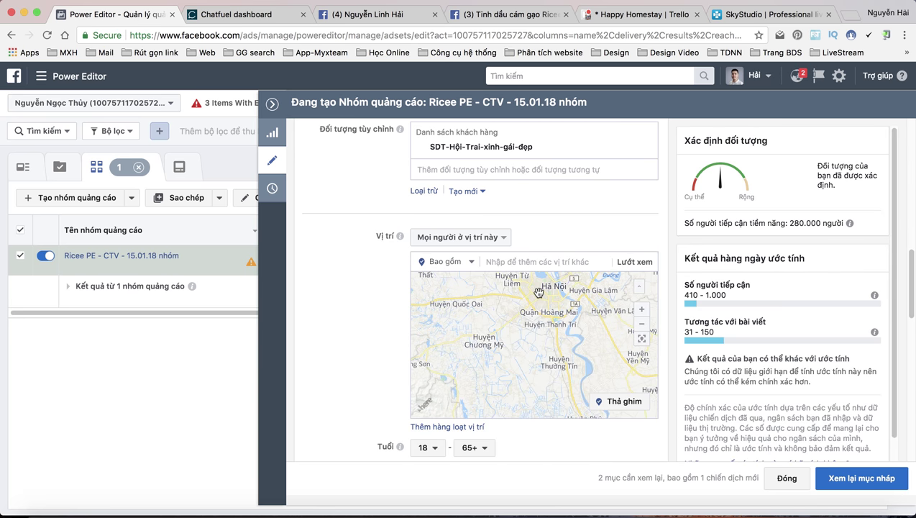
# - Drop an included location pin in central Hà Nội near Quận Đống Đa, at about (21.0275, 105.8286)
pyautogui.scroll(1, 539, 293)
pyautogui.moveTo(539, 292); pyautogui.dragTo(522, 329)
pyautogui.scroll(1, 548, 328)
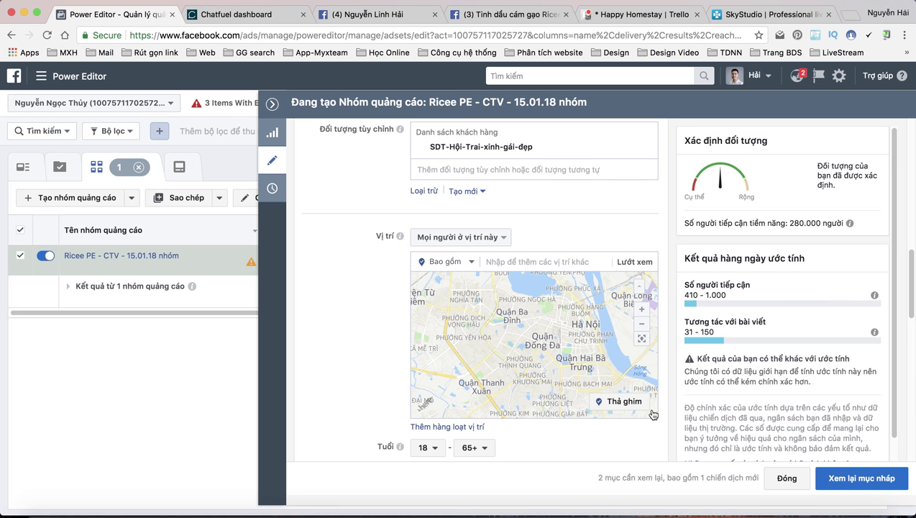
pyautogui.click(616, 403)
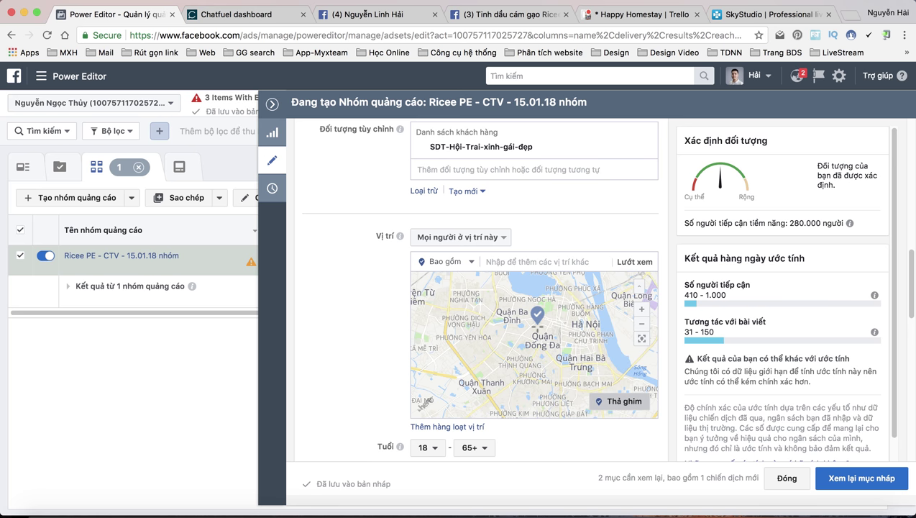
pyautogui.click(537, 320)
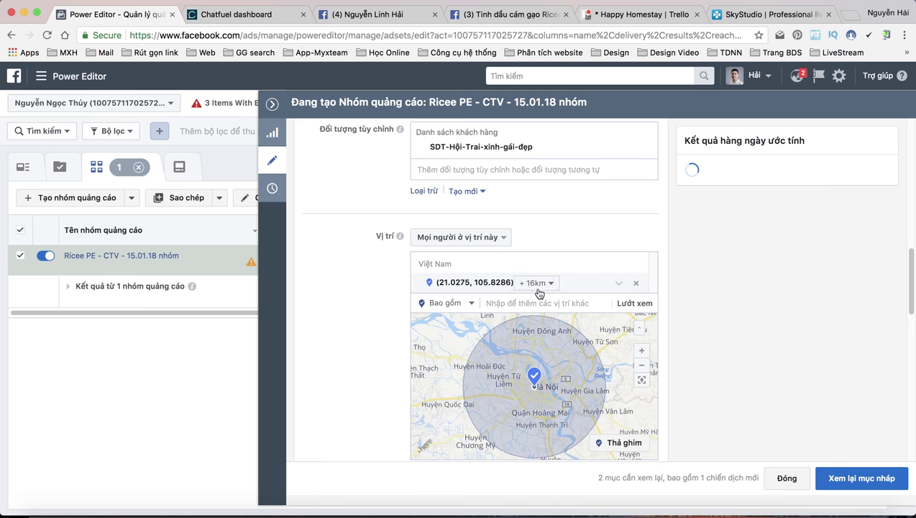
# - Set the targeting radius around the Hà Nội pin to 10 km
pyautogui.click(536, 282)
pyautogui.click(587, 300)
pyautogui.press('BackSpace')
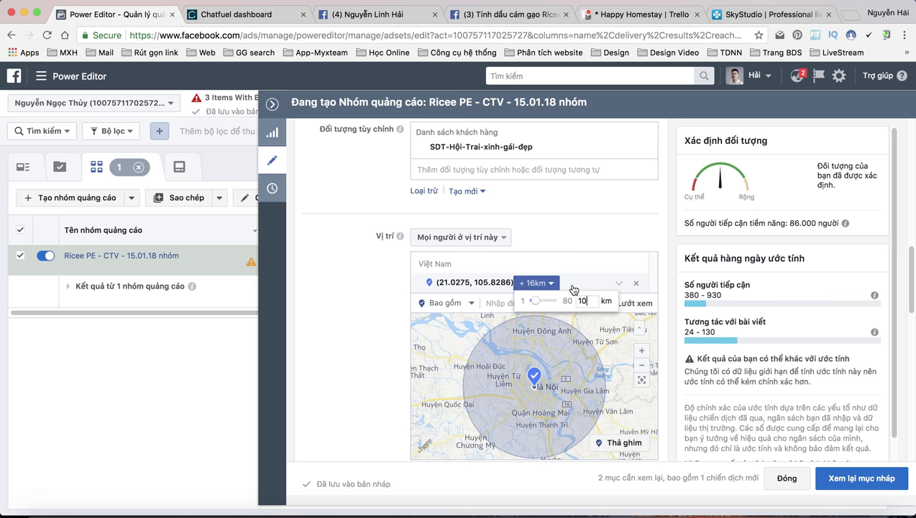
pyautogui.press('Return')
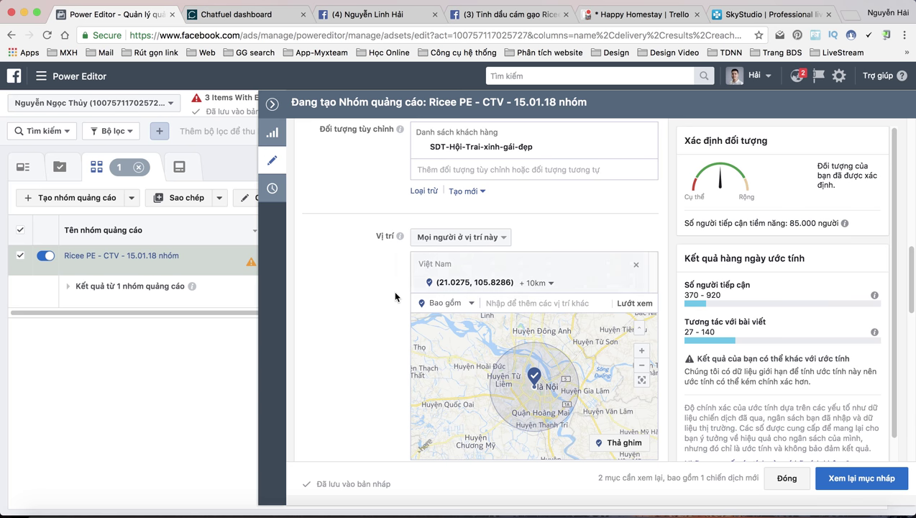
# - Set the audience age range to 17–20 and restrict the gender to Nữ
pyautogui.scroll(-2, 311, 368)
pyautogui.scroll(-5, 317, 367)
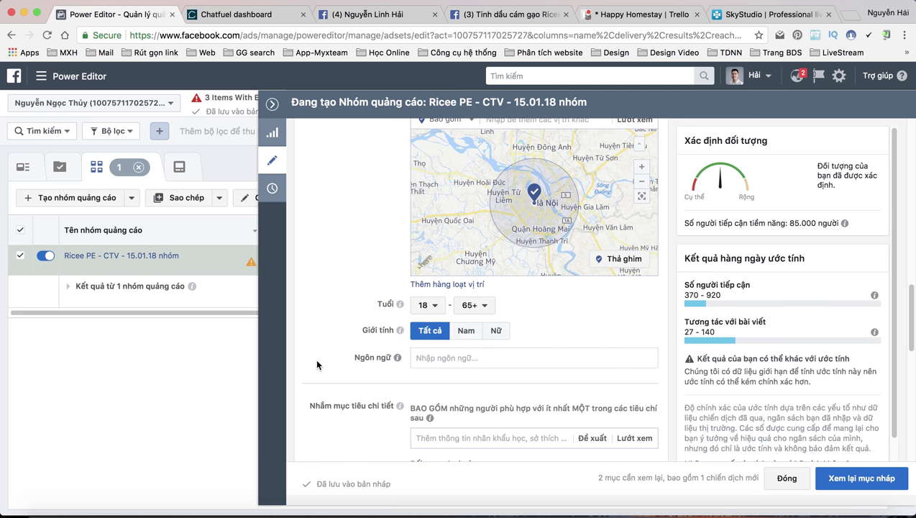
pyautogui.click(440, 310)
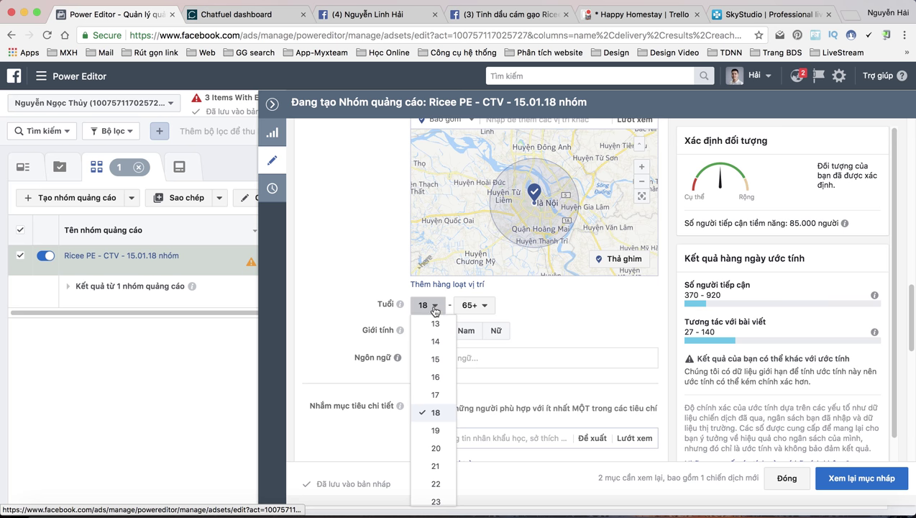
pyautogui.click(439, 394)
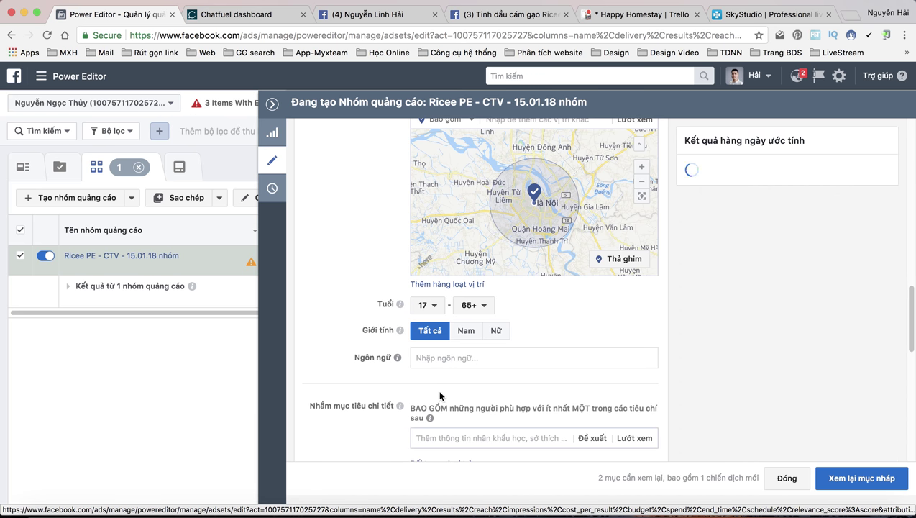
pyautogui.click(488, 307)
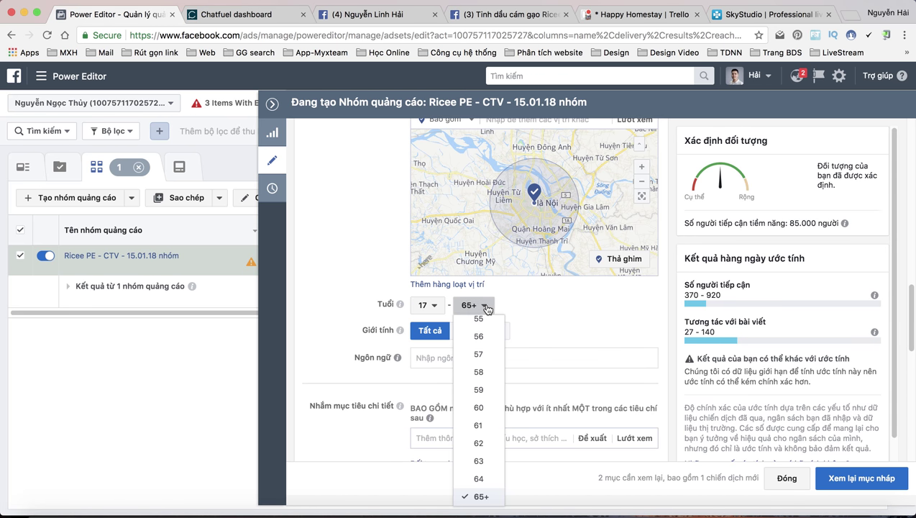
pyautogui.scroll(10, 476, 365)
pyautogui.scroll(3, 476, 365)
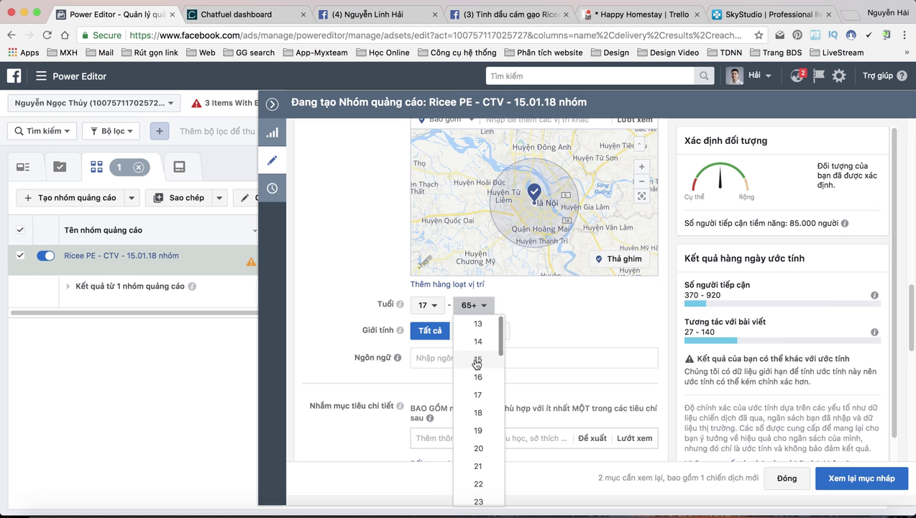
pyautogui.scroll(-2, 476, 365)
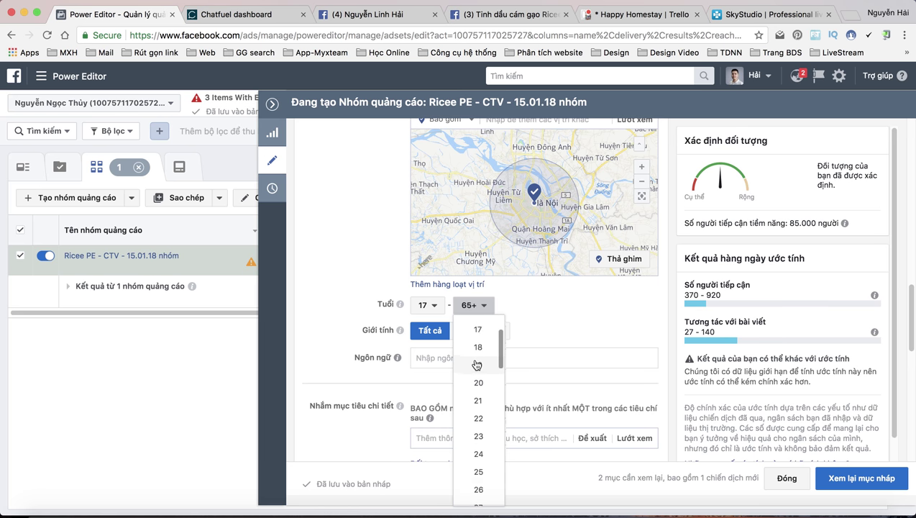
pyautogui.scroll(-1, 479, 389)
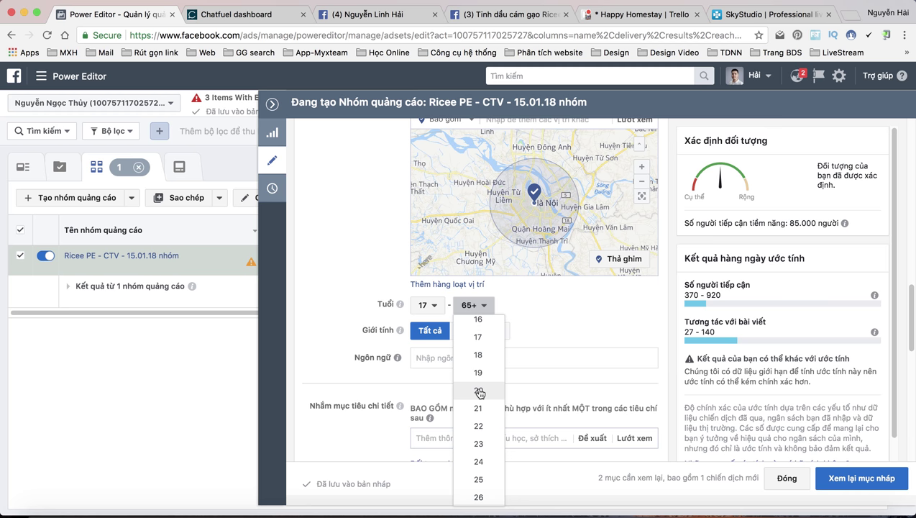
pyautogui.click(478, 391)
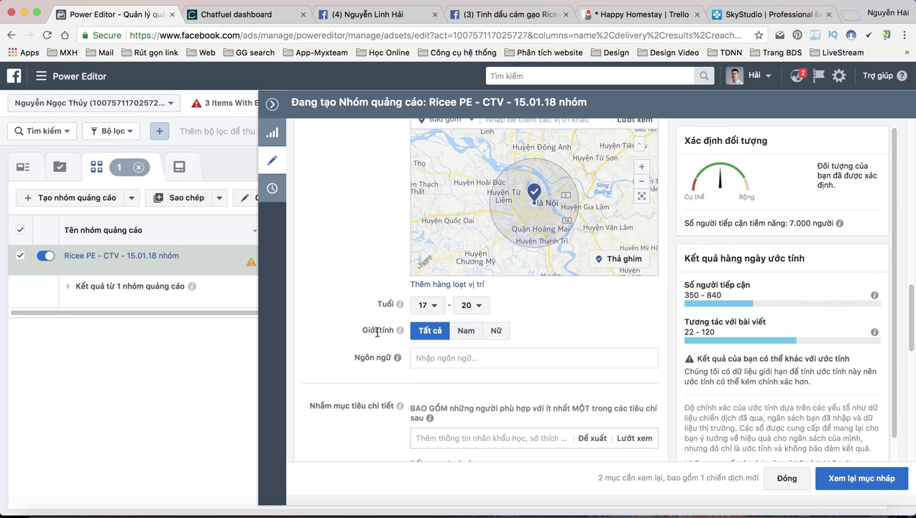
pyautogui.click(498, 332)
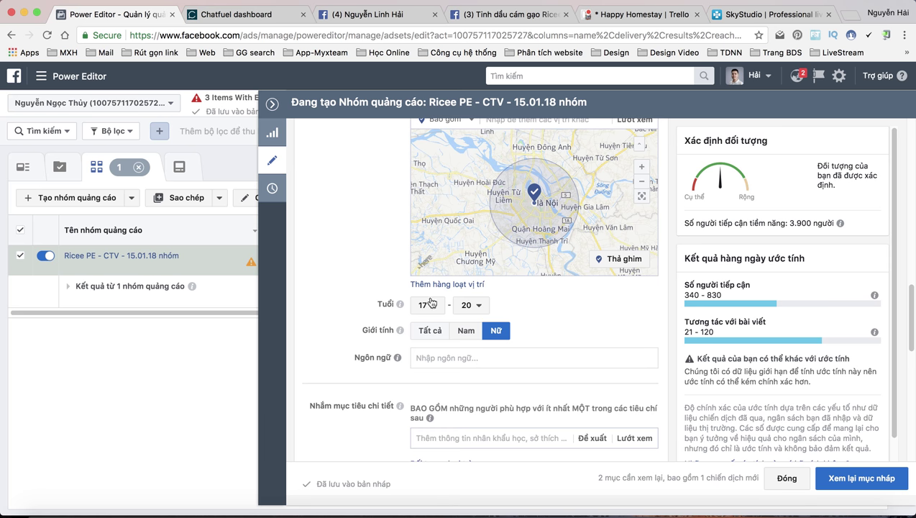
# - Add the interest 'Mỹ phẩm' (Sở thích > Mua sắm và thời trang > Làm đẹp) to the ad set's detailed targeting
pyautogui.scroll(-3, 345, 277)
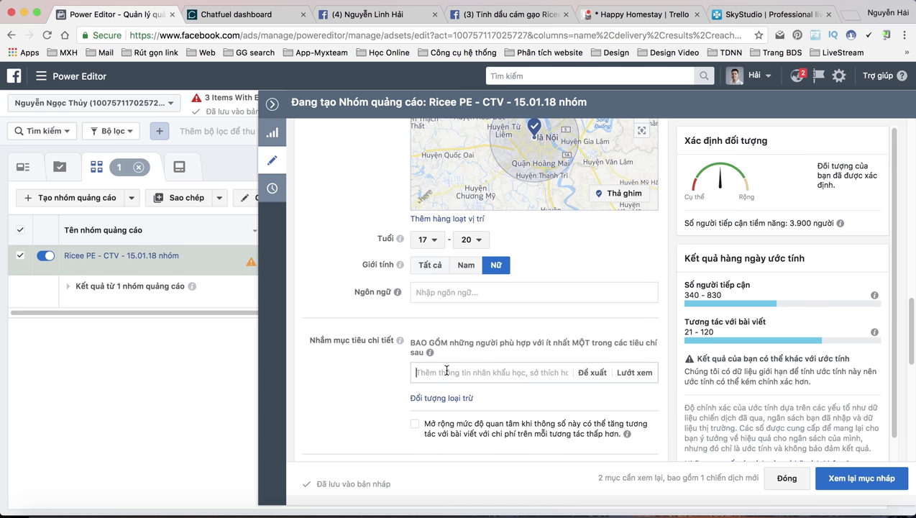
pyautogui.write('My ')
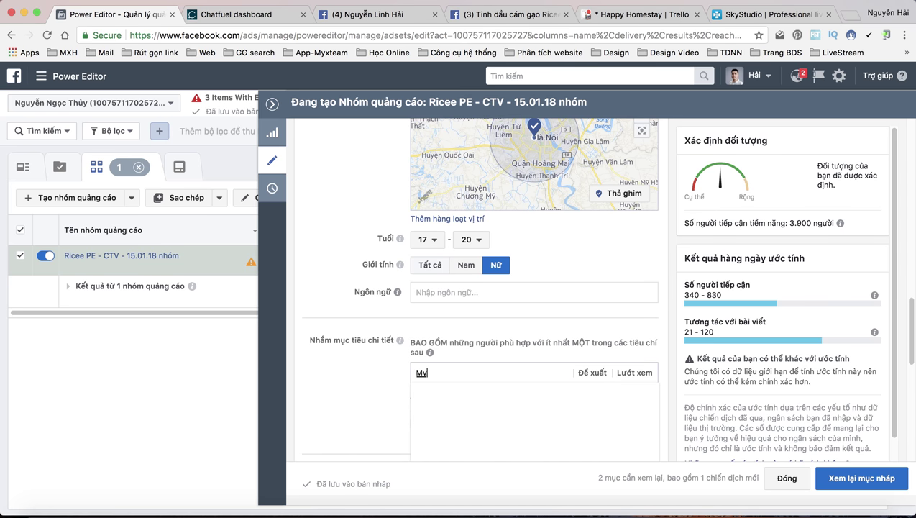
pyautogui.write('pha')
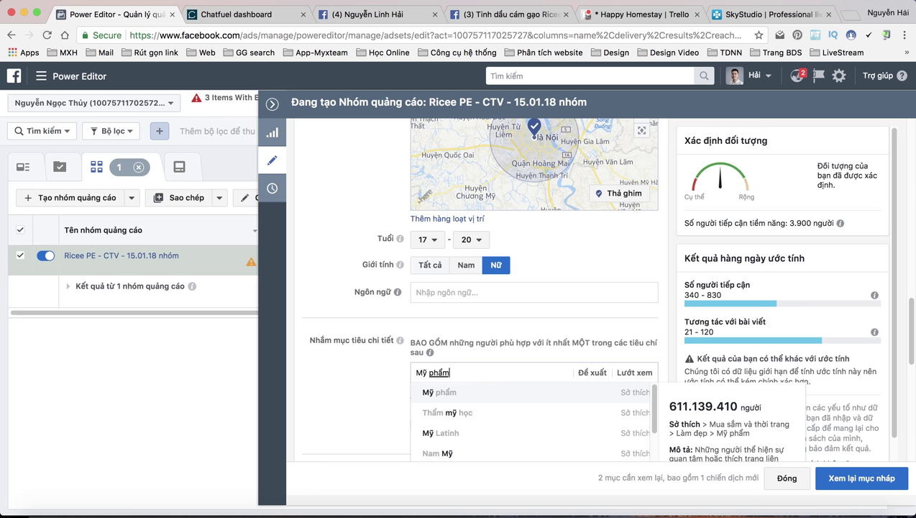
pyautogui.click(579, 392)
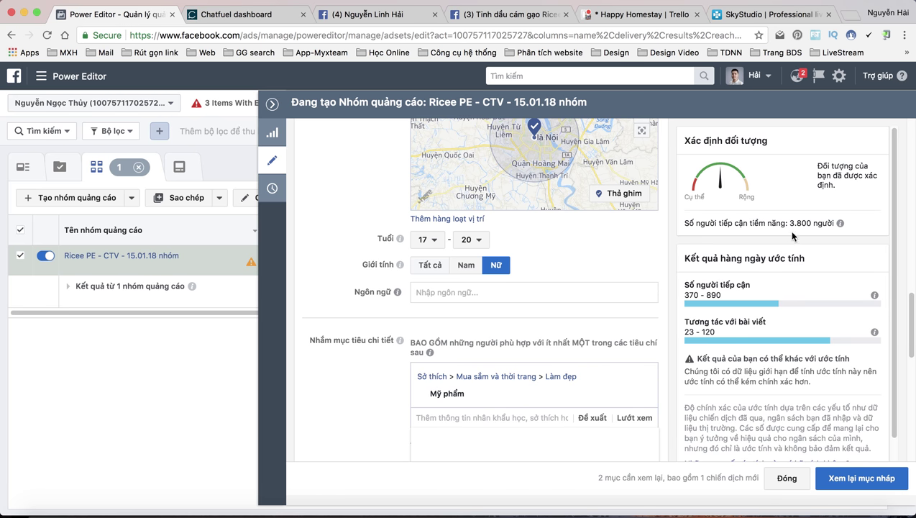
# - Keep automatic placements, open the draft review, deselect the new ad set 'Ricee PE - CTV - 15.01.18 nhóm' and confirm the campaign draft
pyautogui.scroll(-1, 369, 377)
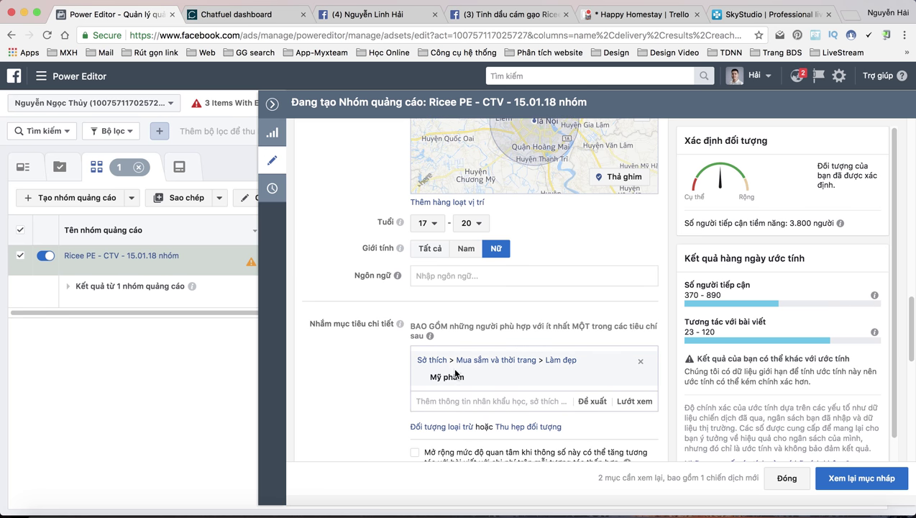
pyautogui.scroll(-2, 348, 371)
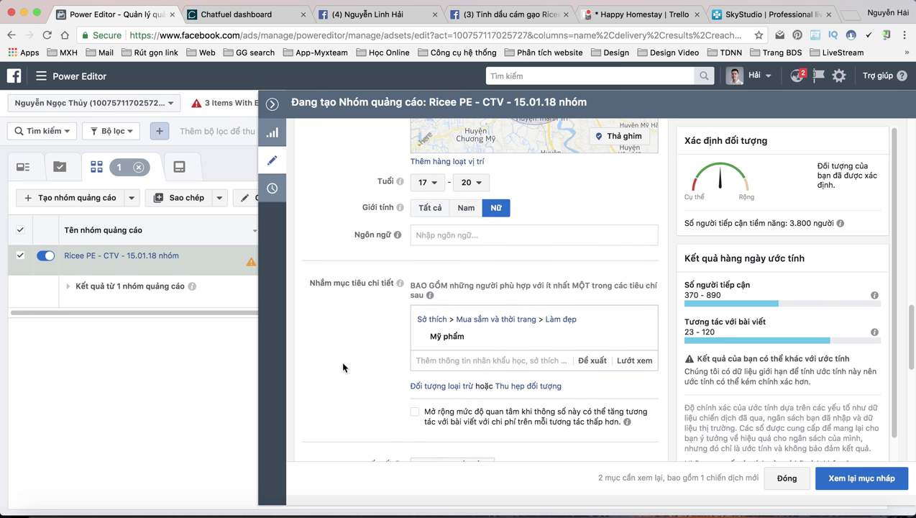
pyautogui.scroll(-10, 365, 395)
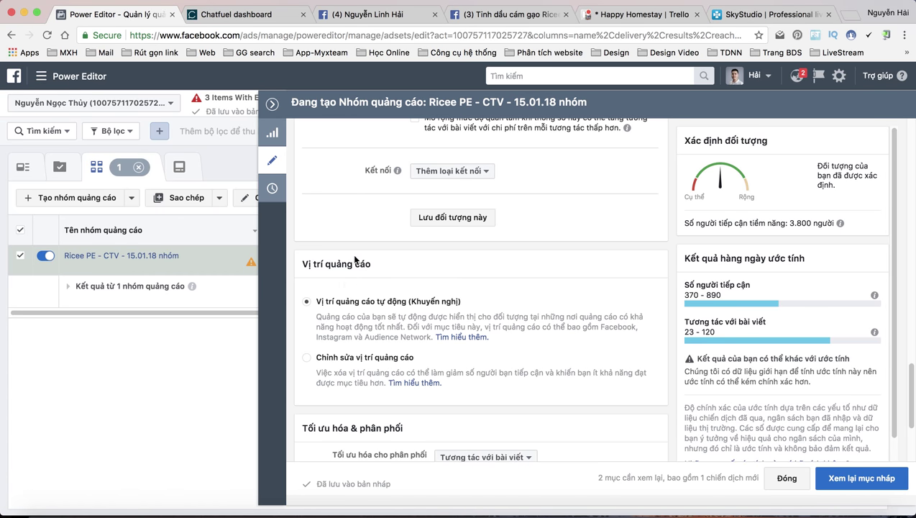
pyautogui.scroll(-5, 357, 288)
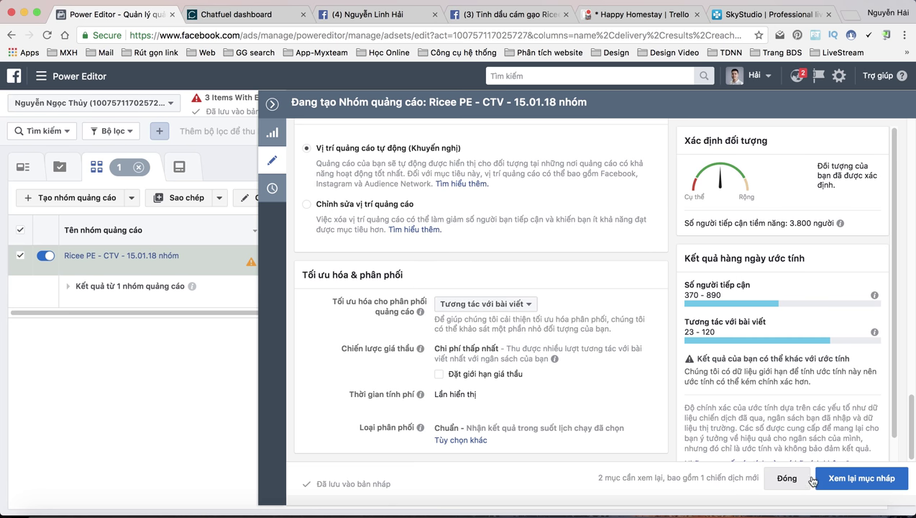
pyautogui.click(845, 479)
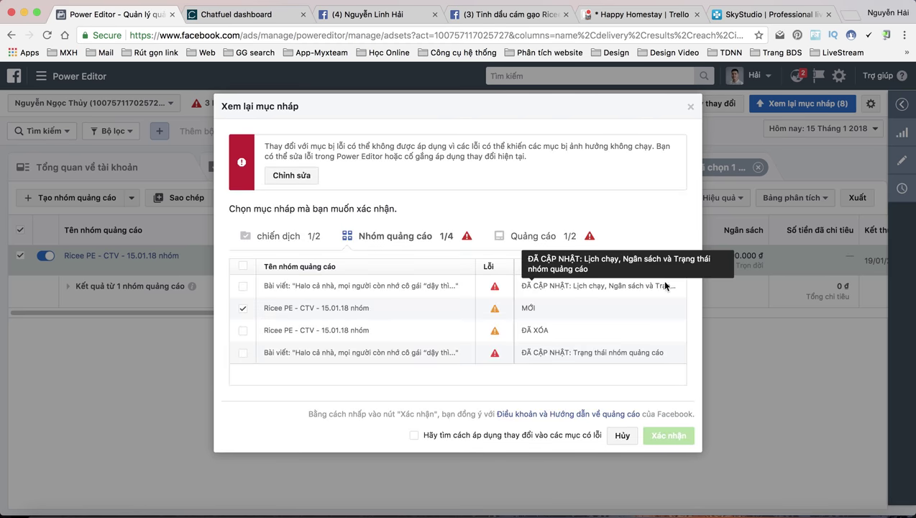
pyautogui.click(245, 310)
pyautogui.click(669, 435)
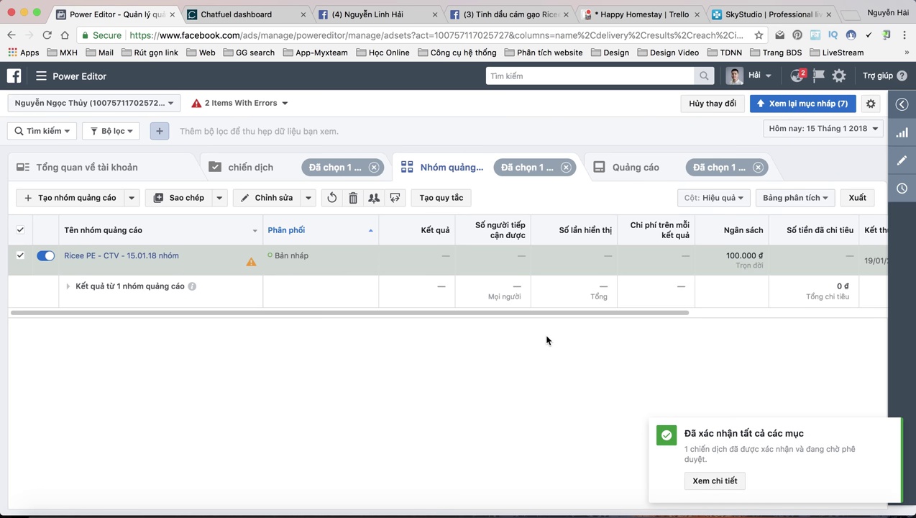
# - Open the ad 'Ricee PE - CTV - 15.01.18 QC' for editing and set its Facebook page to 'Tinh dầu cám gạo Ricee'
pyautogui.click(624, 170)
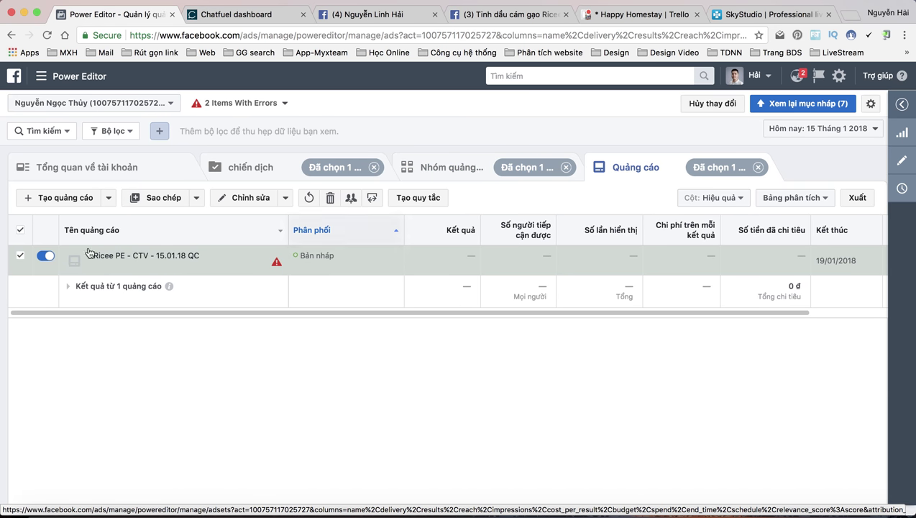
pyautogui.moveTo(131, 259)
pyautogui.click(169, 268)
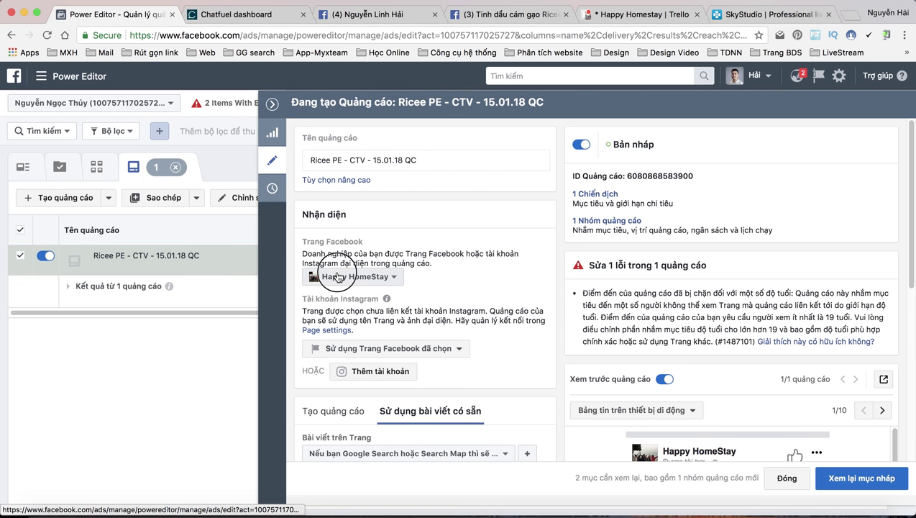
pyautogui.click(316, 276)
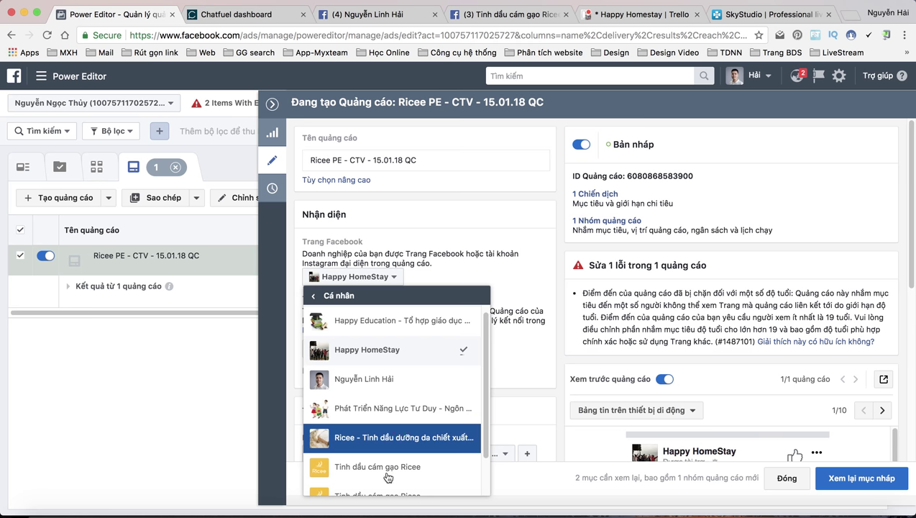
pyautogui.click(427, 473)
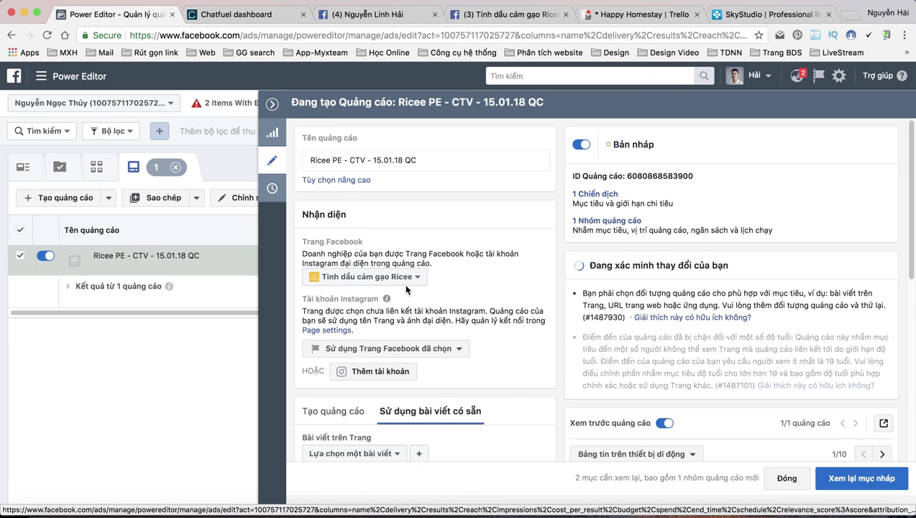
# - Use the existing page post beginning 'ĐÀN ÔNG NÓI RẰNG "CON GÁI GIỐNG NHƯ MỘT CUỐN SÁCH' as the ad's content
pyautogui.scroll(-1, 404, 283)
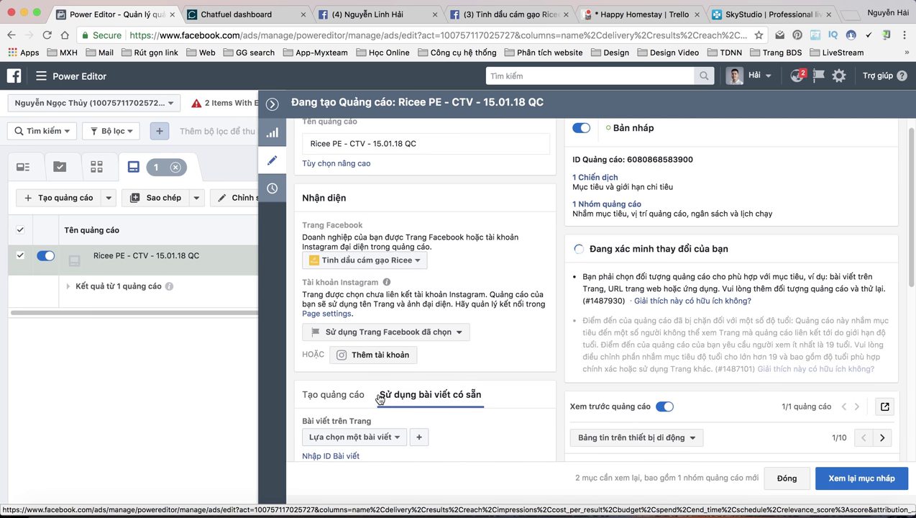
pyautogui.click(386, 441)
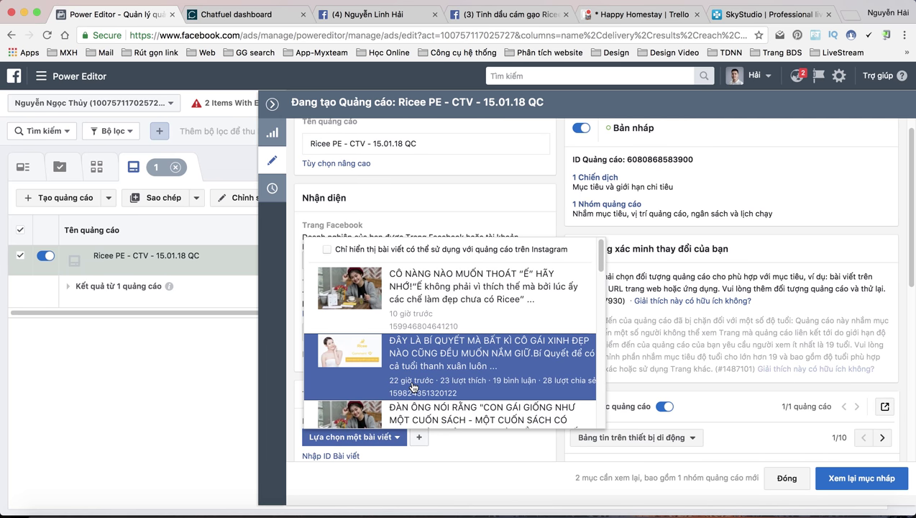
pyautogui.scroll(-3, 441, 371)
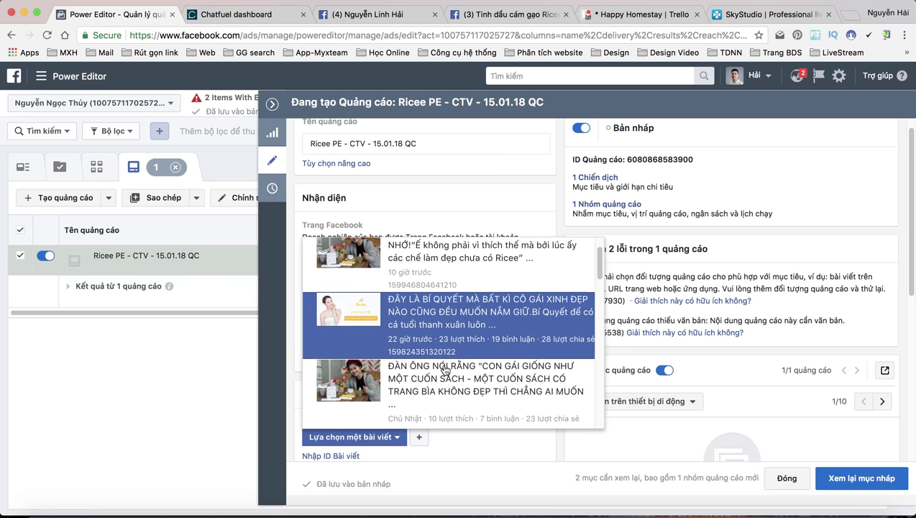
pyautogui.click(443, 370)
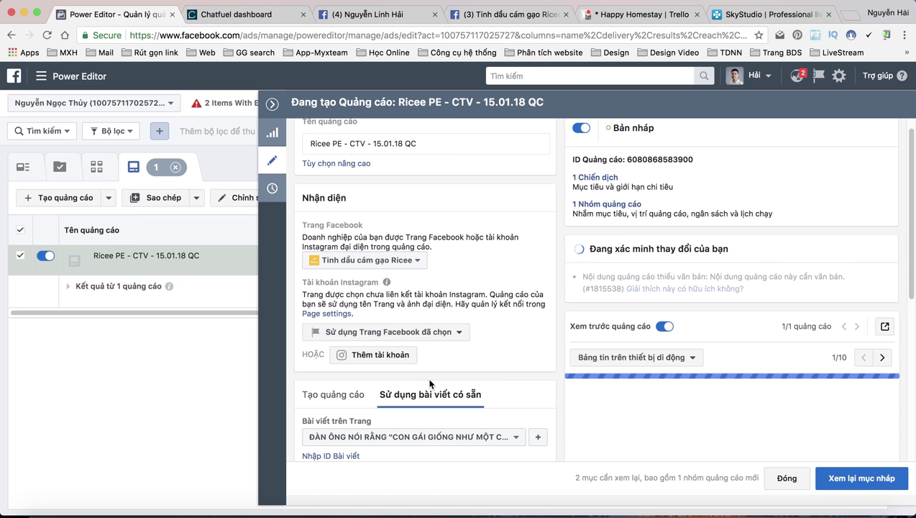
# - Review the drafts and confirm the new ad set 'Ricee PE - CTV - 15.01.18 nhóm' together with its ad
pyautogui.scroll(-1, 456, 347)
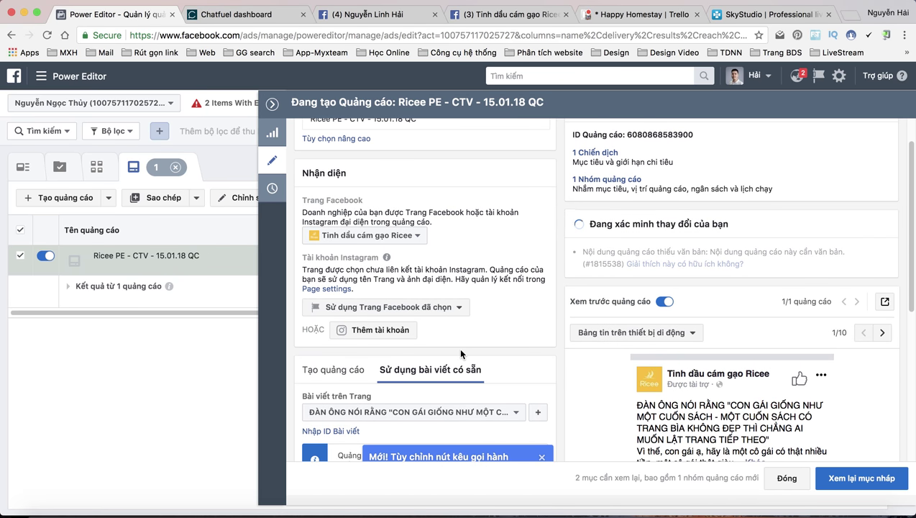
pyautogui.scroll(1, 458, 347)
pyautogui.scroll(-1, 460, 350)
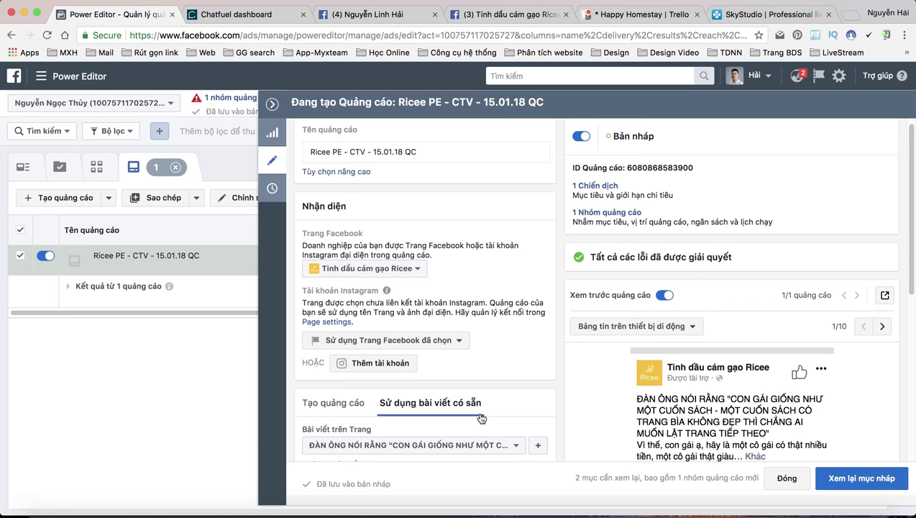
pyautogui.scroll(-5, 481, 416)
pyautogui.click(838, 480)
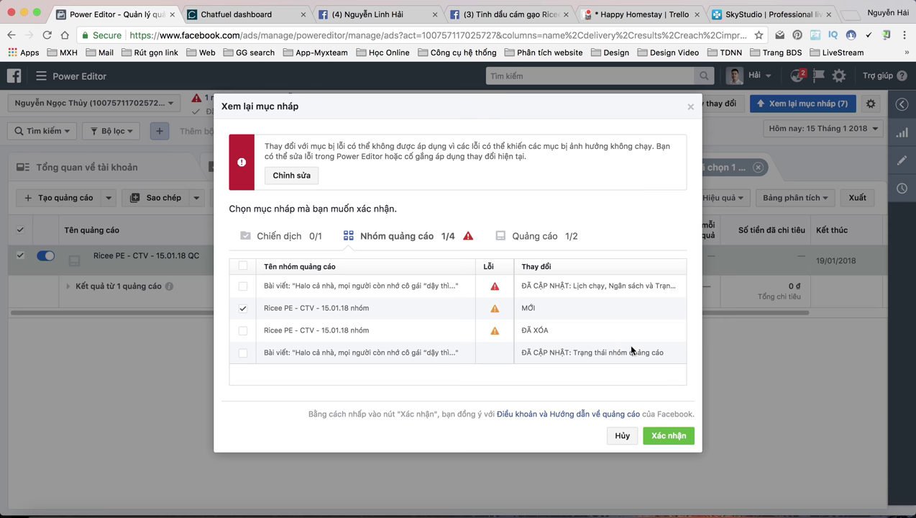
pyautogui.click(666, 435)
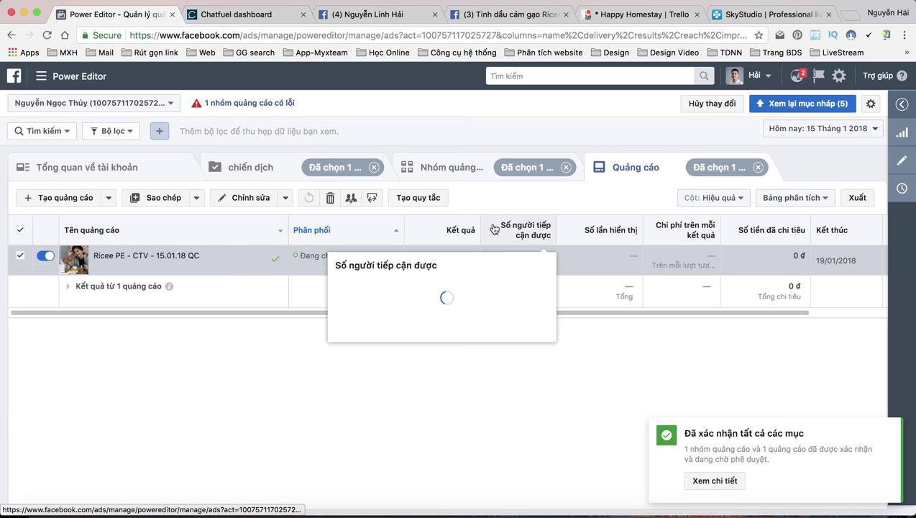
# - Open the audience split (Tách đối tượng) for the ad set 'Ricee PE - CTV - 15.01.18 nhóm' and review its age ranges
pyautogui.click(451, 168)
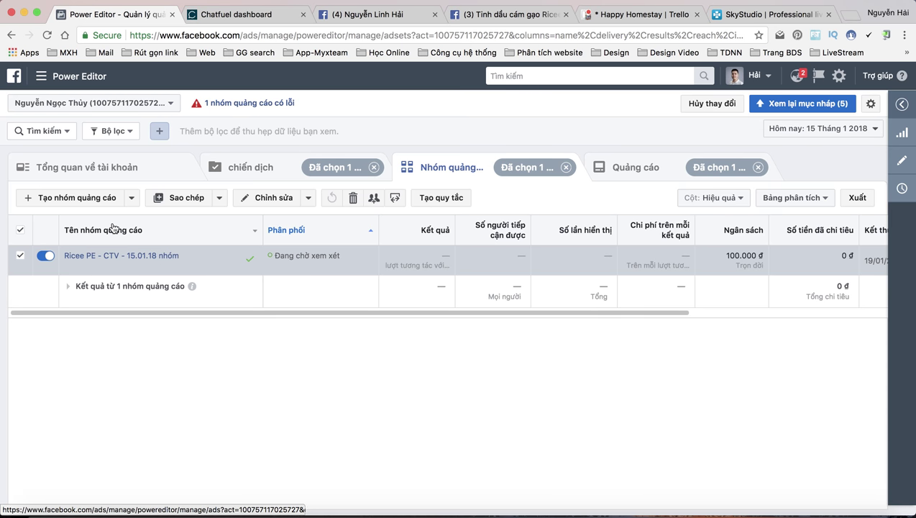
pyautogui.click(219, 200)
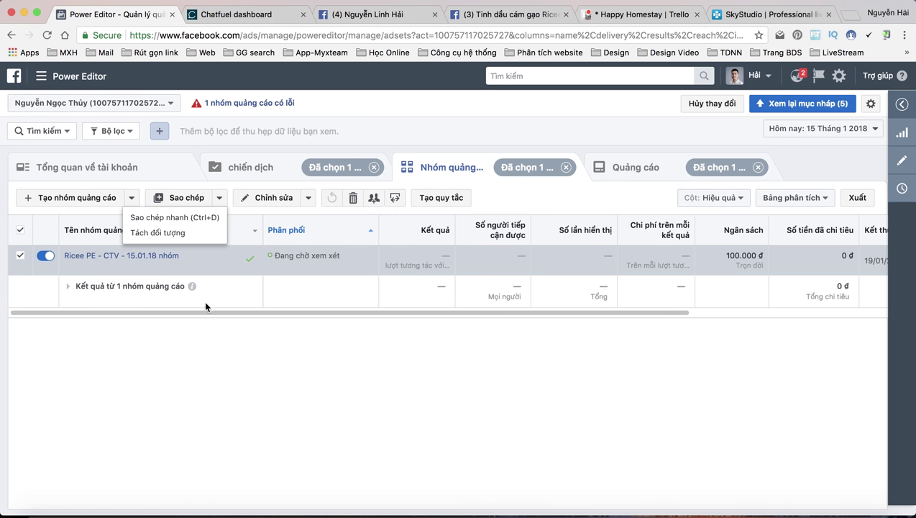
pyautogui.click(192, 234)
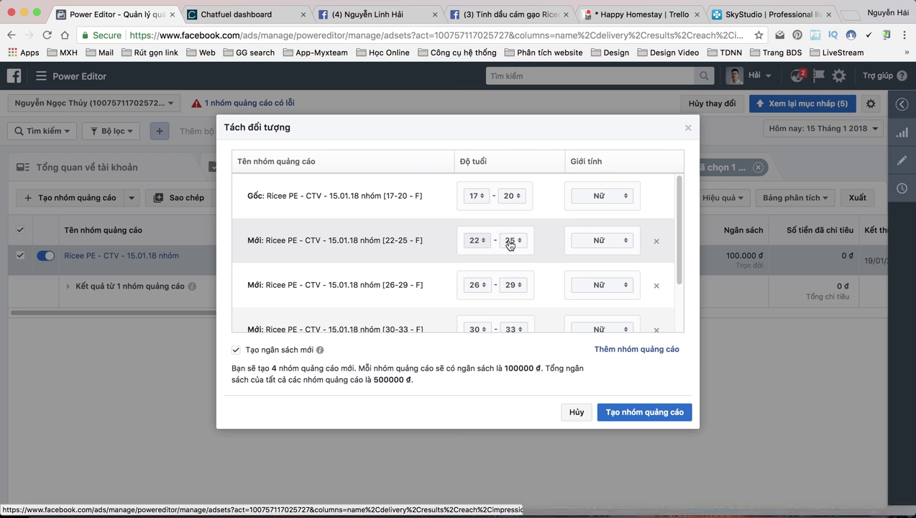
pyautogui.scroll(-2, 496, 288)
pyautogui.scroll(-1, 495, 287)
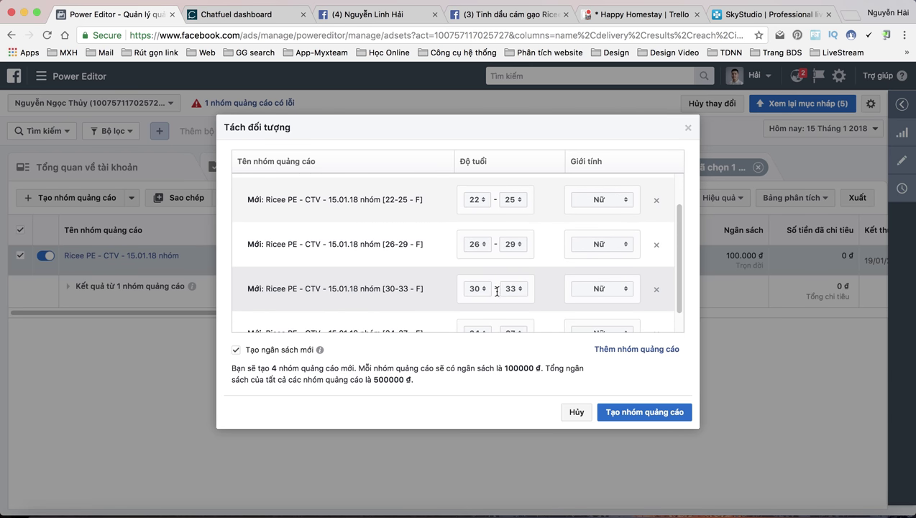
pyautogui.scroll(-1, 476, 292)
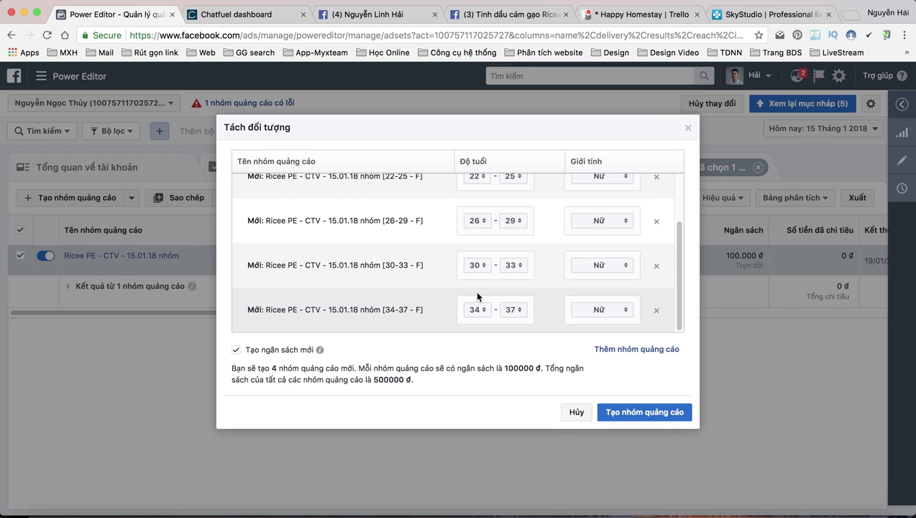
pyautogui.scroll(3, 514, 310)
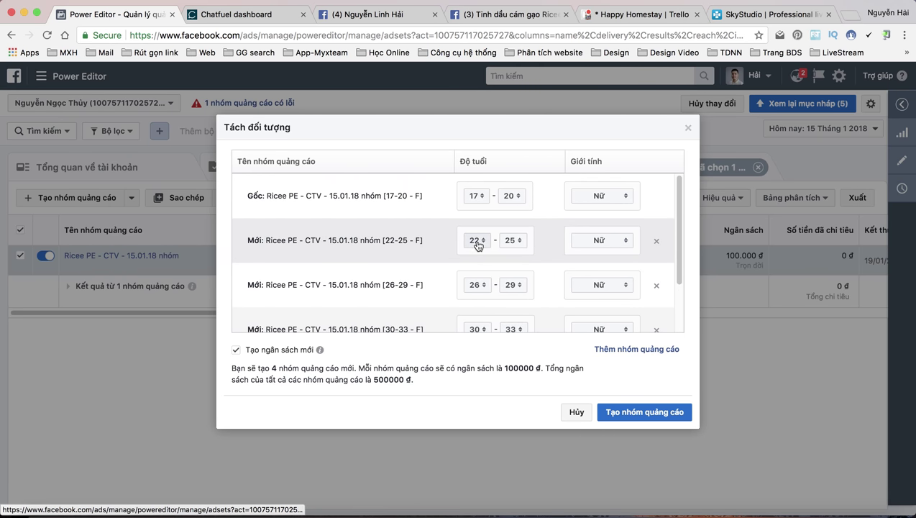
# - Set the age ranges of the first two new split ad sets to 21-24 and 25-28
pyautogui.click(478, 241)
pyautogui.click(474, 224)
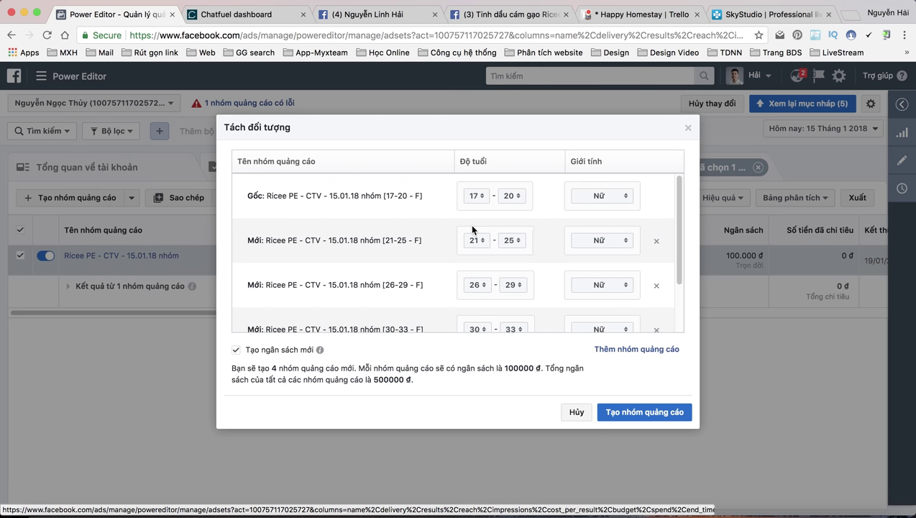
pyautogui.click(512, 240)
pyautogui.click(509, 226)
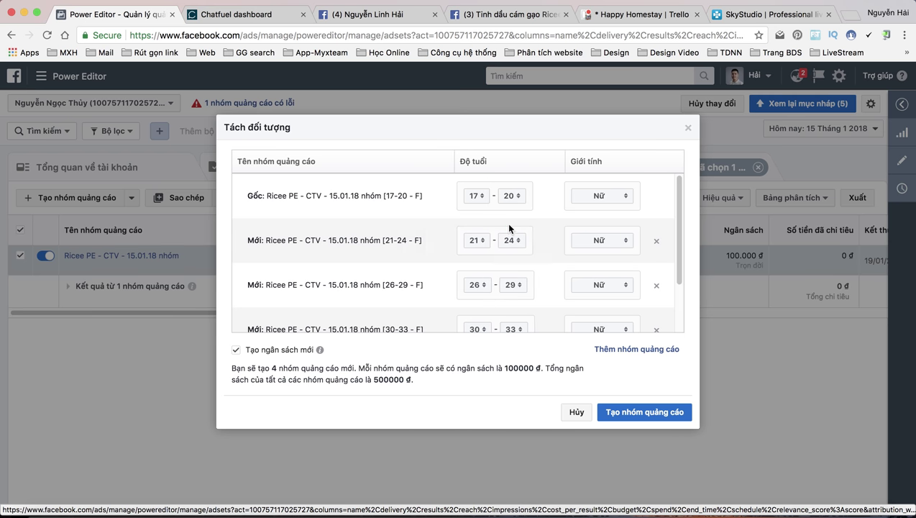
pyautogui.click(481, 285)
pyautogui.click(474, 270)
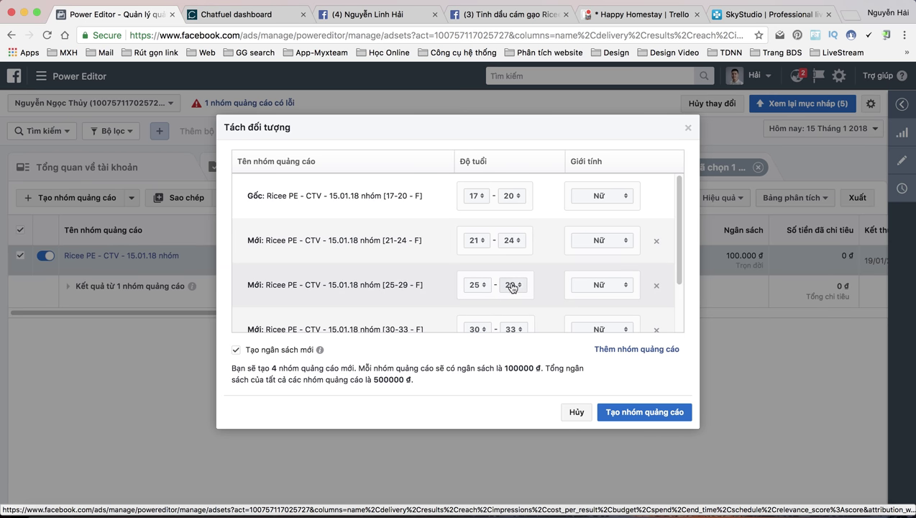
pyautogui.click(513, 285)
pyautogui.click(508, 274)
# - Set the age ranges of the last two new split ad sets to 29-32 and 33-36
pyautogui.scroll(-1, 488, 306)
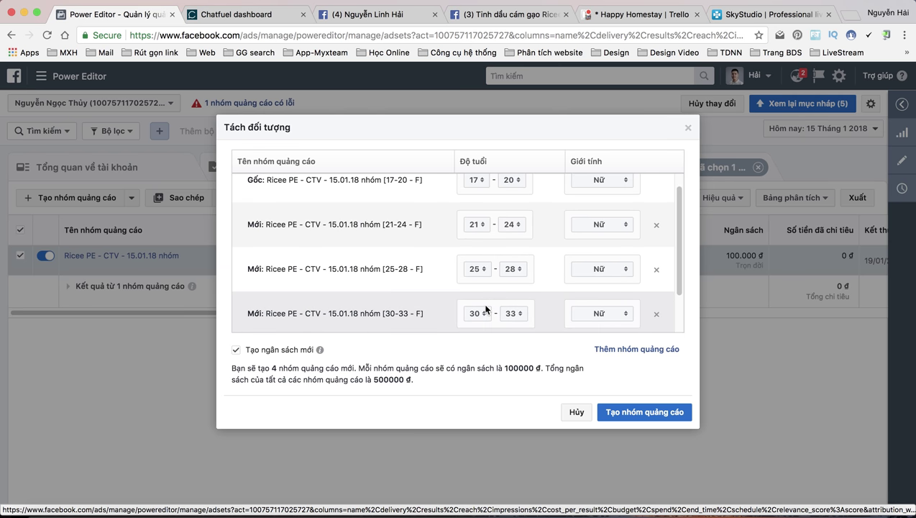
pyautogui.click(484, 313)
pyautogui.click(473, 297)
pyautogui.click(517, 319)
pyautogui.click(508, 296)
pyautogui.scroll(-2, 510, 291)
pyautogui.click(475, 325)
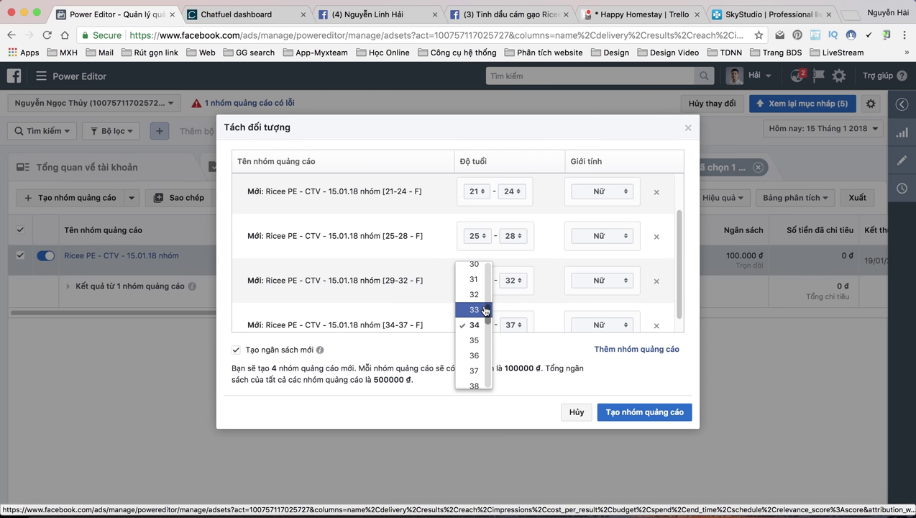
pyautogui.click(473, 309)
pyautogui.click(507, 324)
pyautogui.click(508, 307)
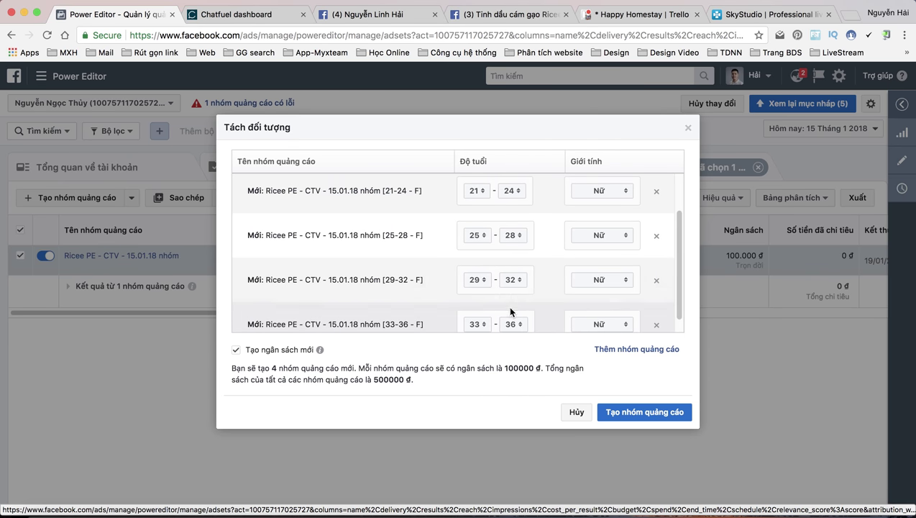
pyautogui.scroll(-1, 532, 296)
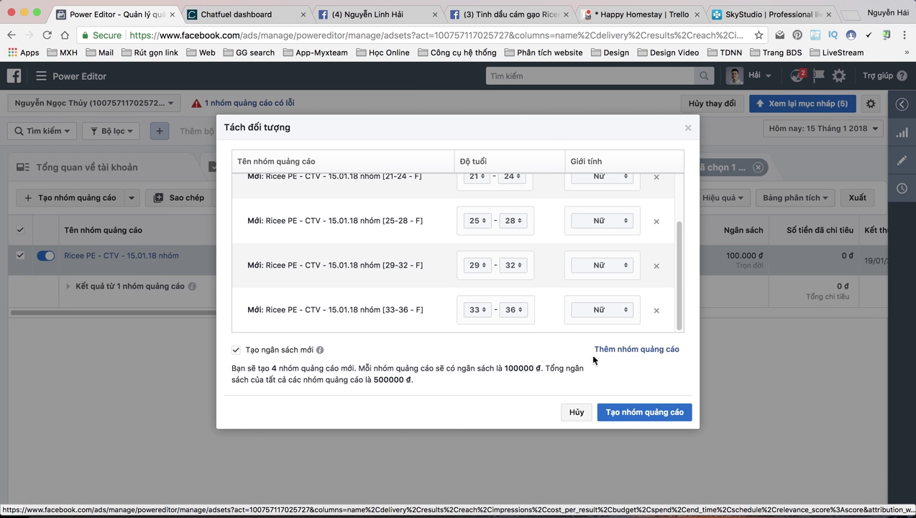
# - Create the four split ad sets, then review and confirm their drafts along with the renamed original ad set
pyautogui.click(646, 408)
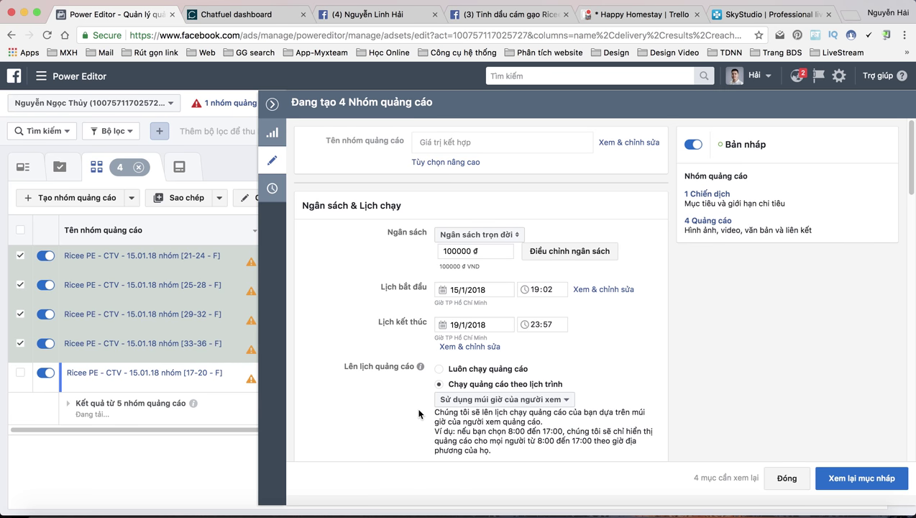
pyautogui.moveTo(420, 367)
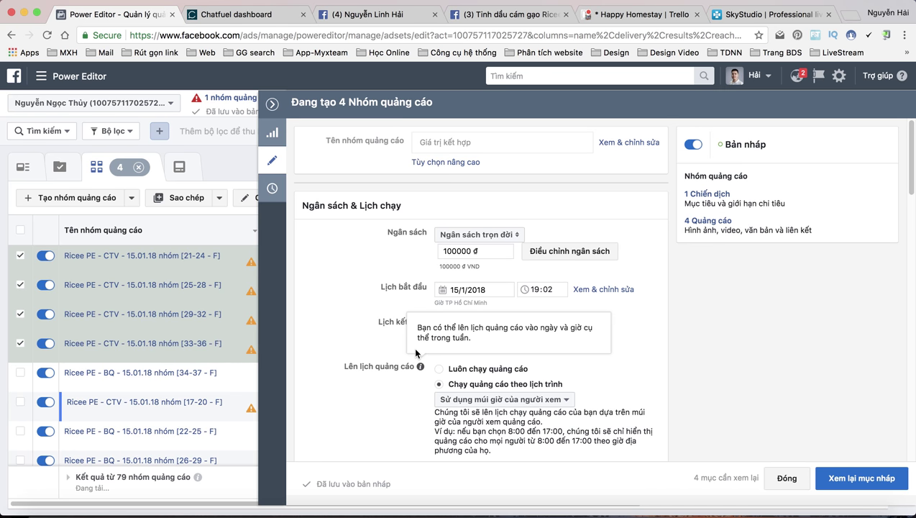
pyautogui.click(838, 488)
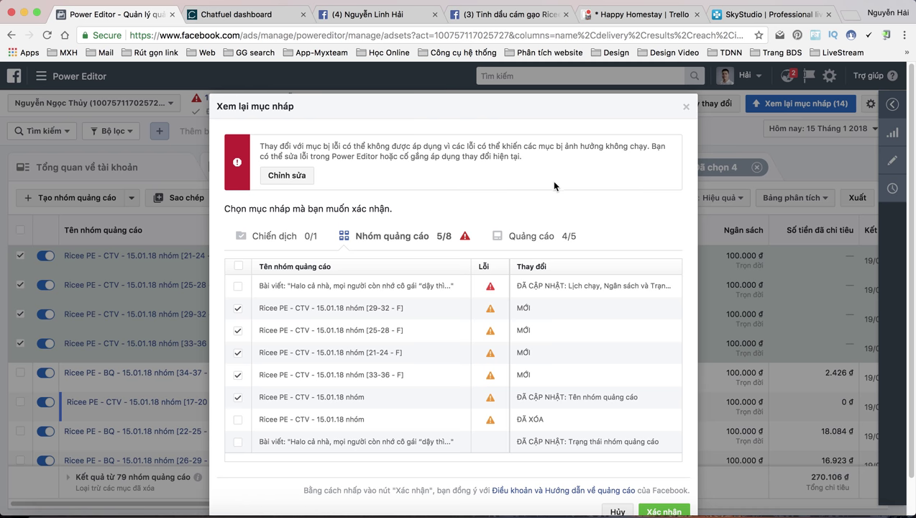
pyautogui.click(658, 512)
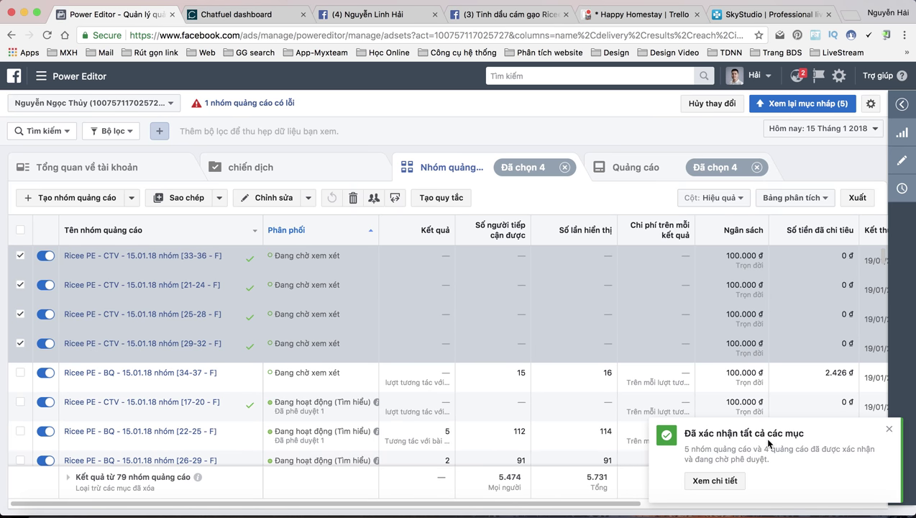
# - Go to the campaign list and open the ad sets of the campaign 'Ricee PE - CTV - 15.01.18'
pyautogui.click(305, 174)
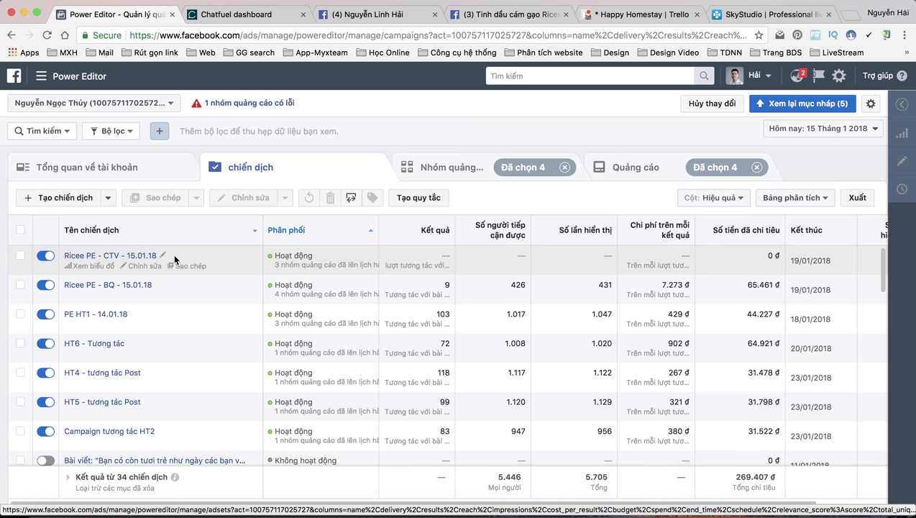
pyautogui.click(128, 256)
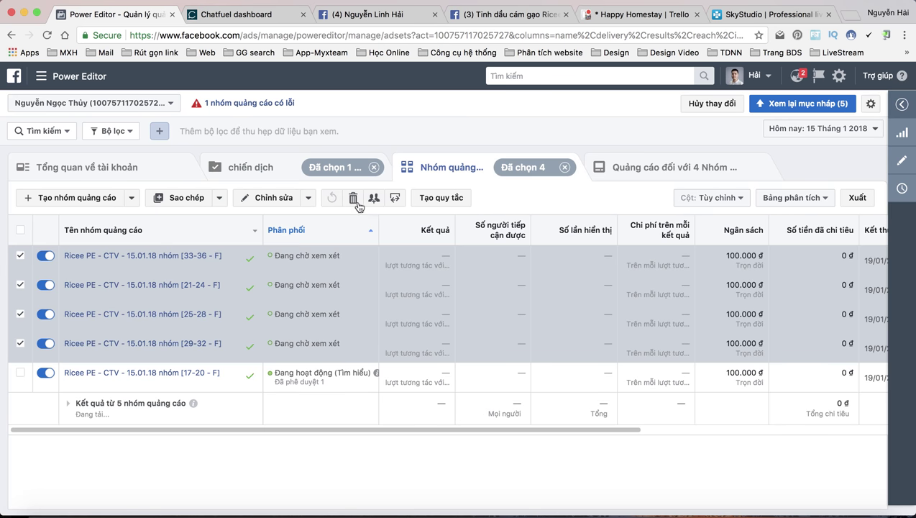